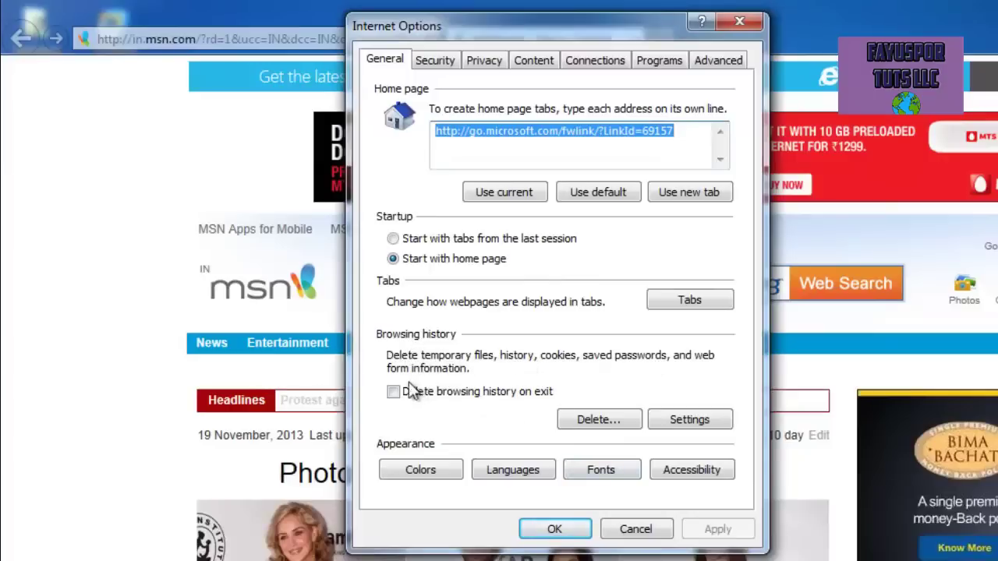
Enable deleting browsing history on exit, and delete the browsing history with Download History, Form data, Passwords and Tracking Protection data also included
left_click(394, 392)
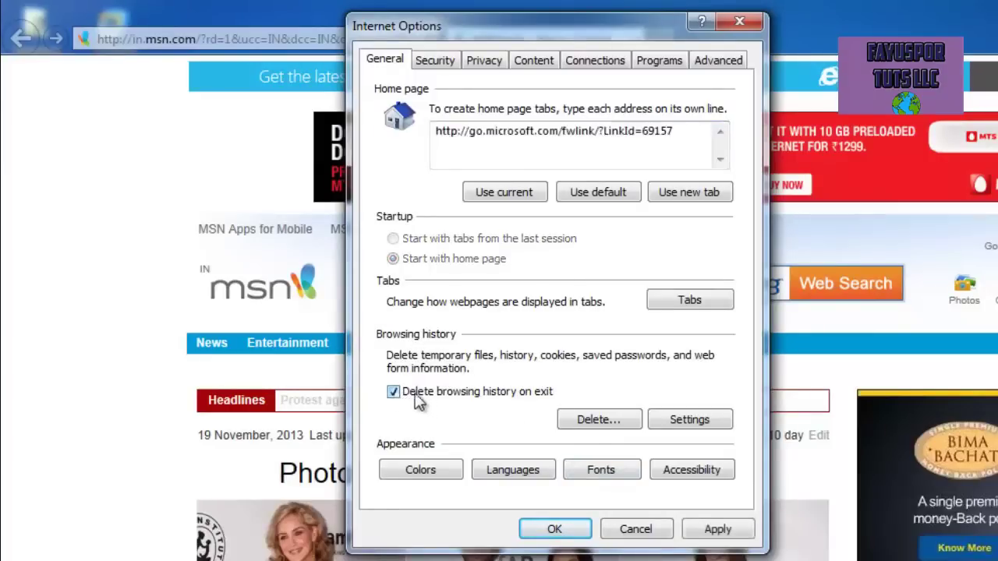
left_click(583, 418)
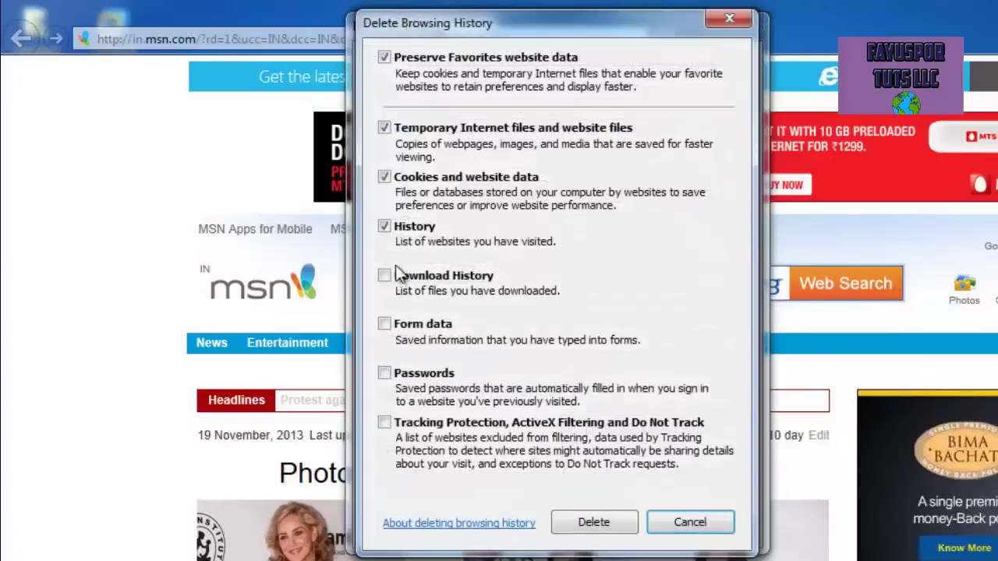
left_click(385, 278)
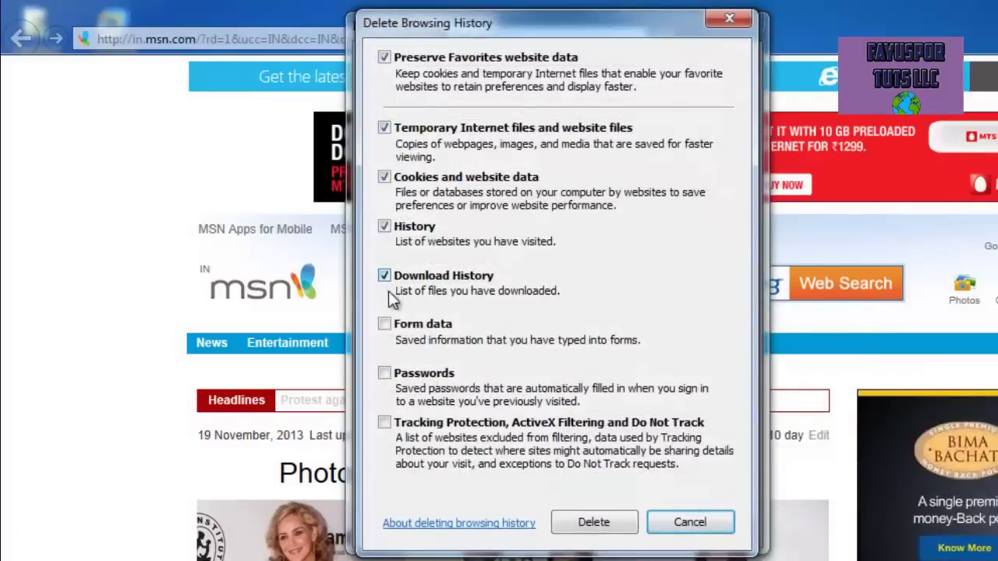
left_click(384, 325)
left_click(385, 374)
left_click(385, 424)
left_click(385, 276)
left_click(385, 277)
left_click(579, 524)
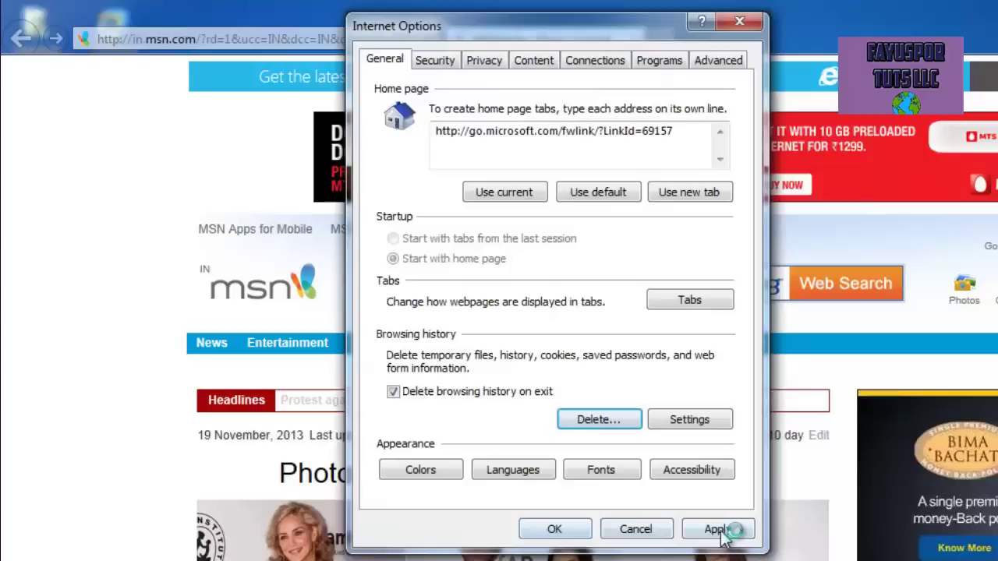
Apply the Internet Options changes and close both the options and the browser
left_click(716, 530)
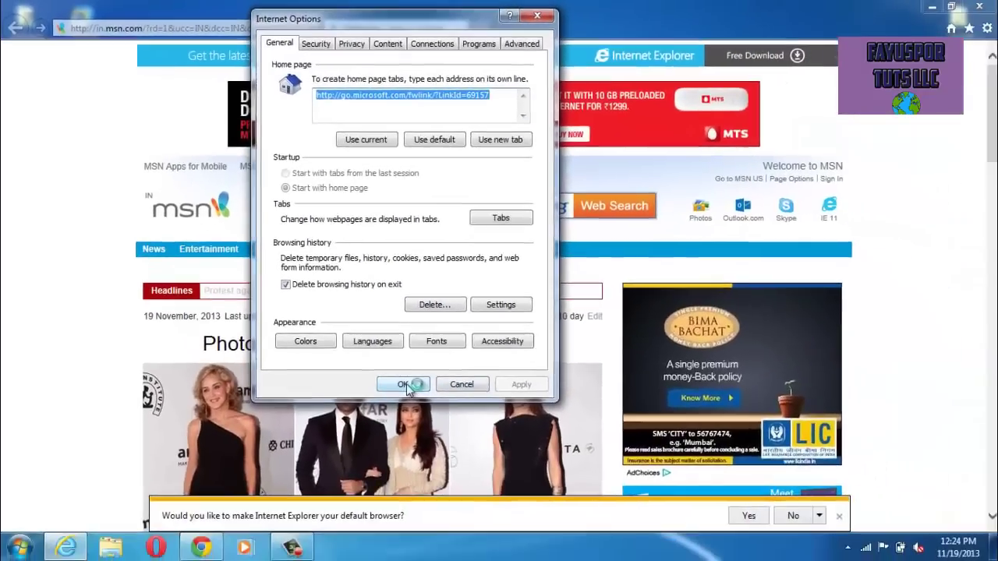
left_click(404, 385)
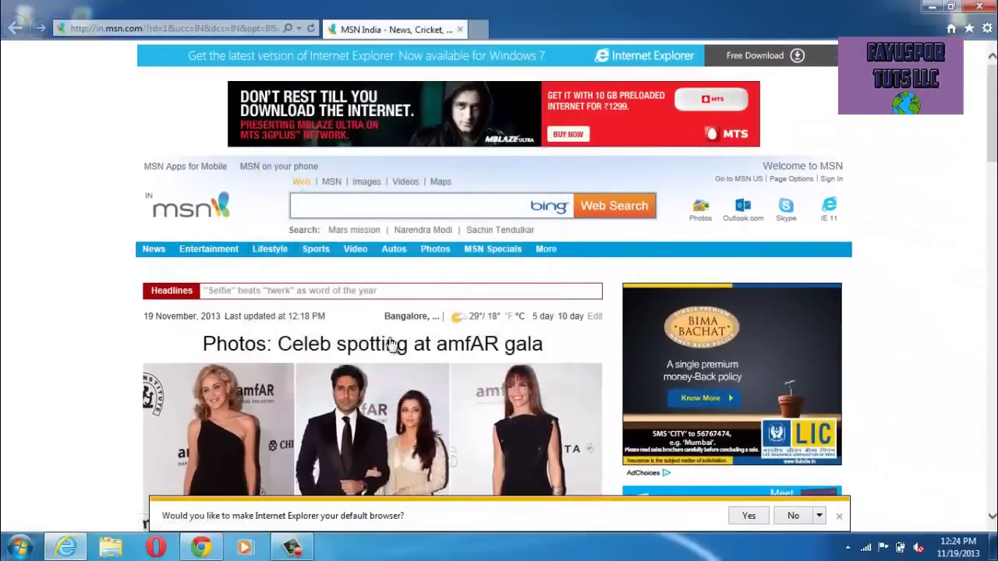
left_click(979, 7)
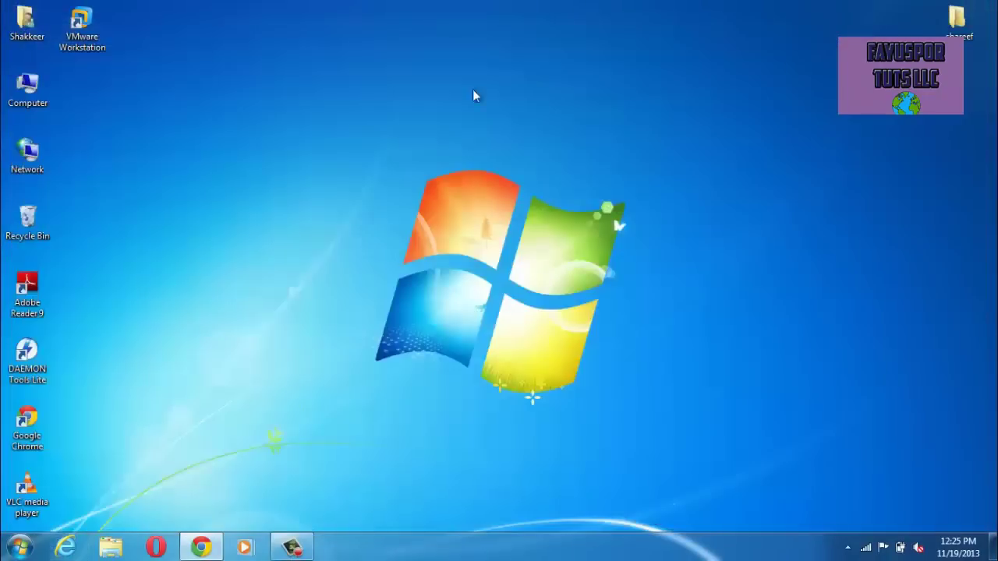
Open Disk Defragmenter from the System Tools in Accessories
left_click(20, 547)
left_click(52, 484)
left_click_drag(186, 326, 184, 362)
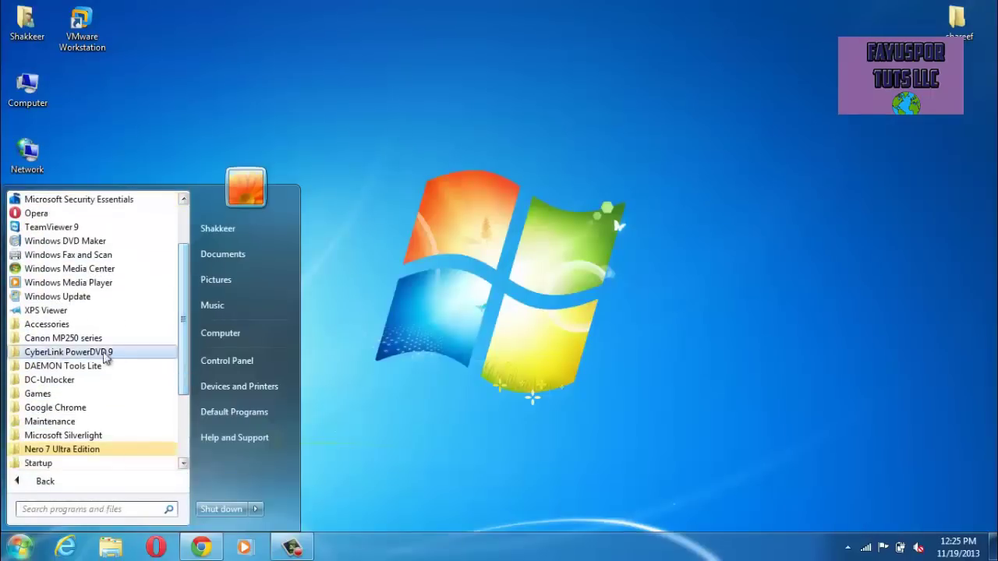
left_click(62, 326)
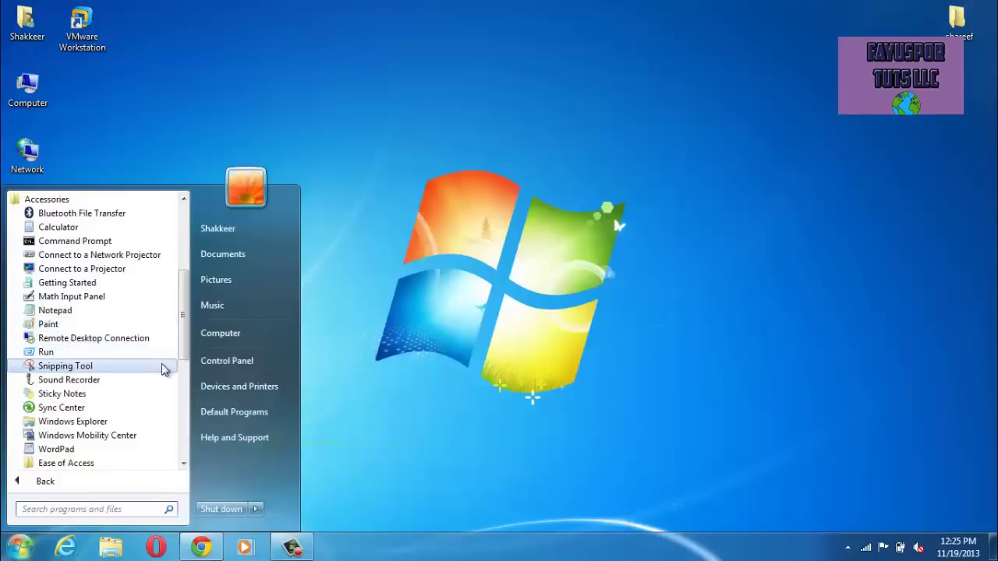
left_click_drag(181, 349, 178, 376)
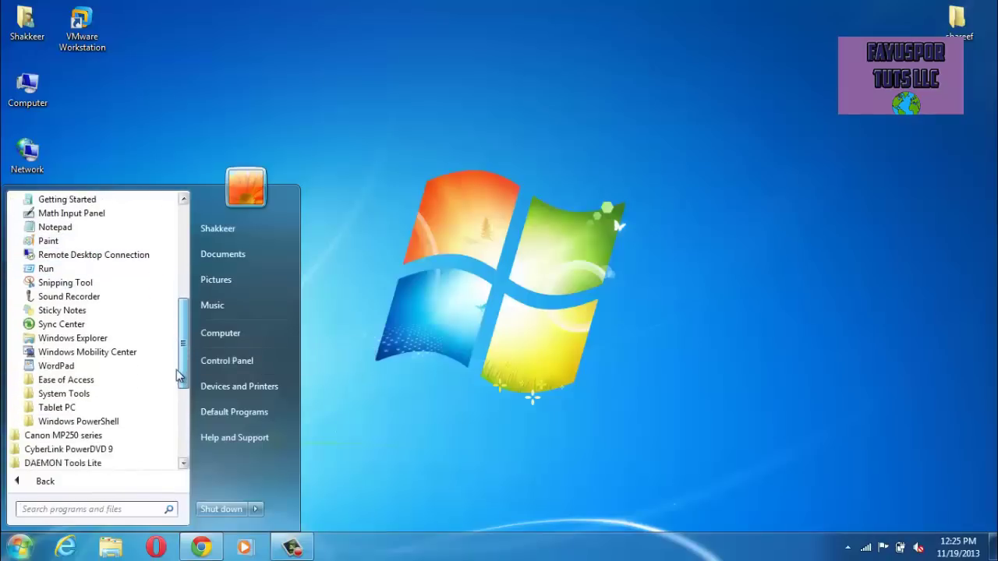
left_click(101, 380)
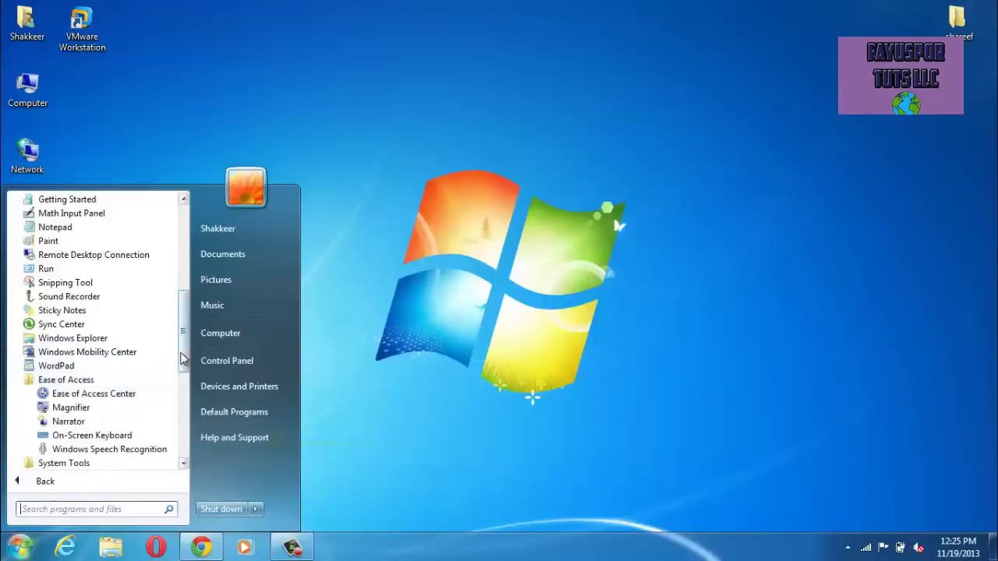
left_click_drag(181, 366, 177, 390)
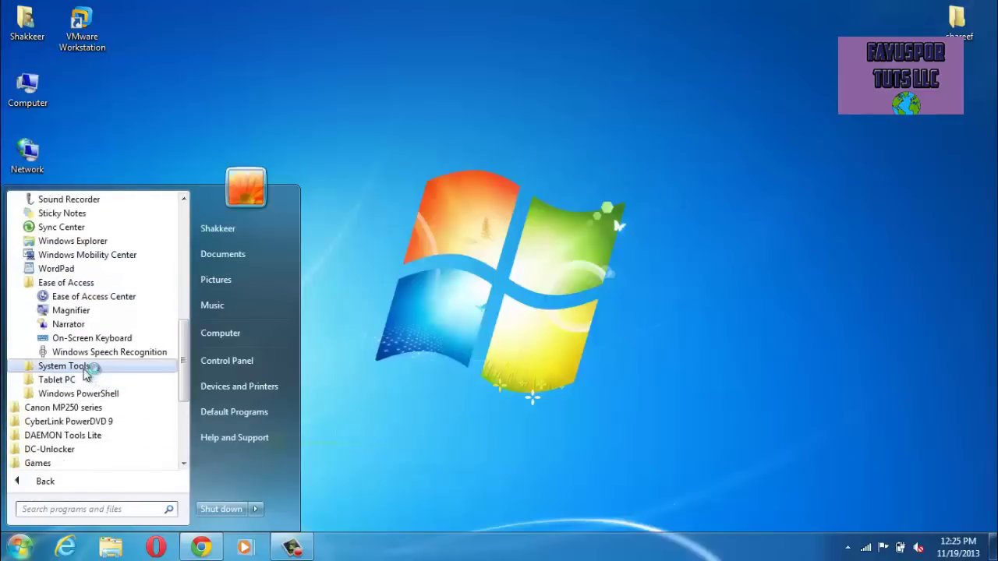
left_click(82, 365)
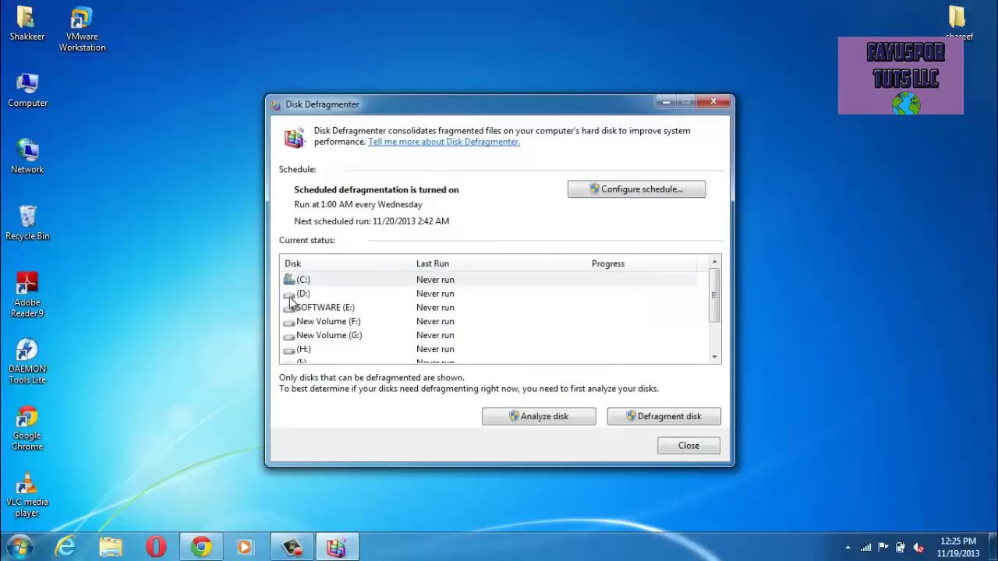
Analyze the C: drive for fragmentation and minimize the Disk Defragmenter window
left_click(281, 290)
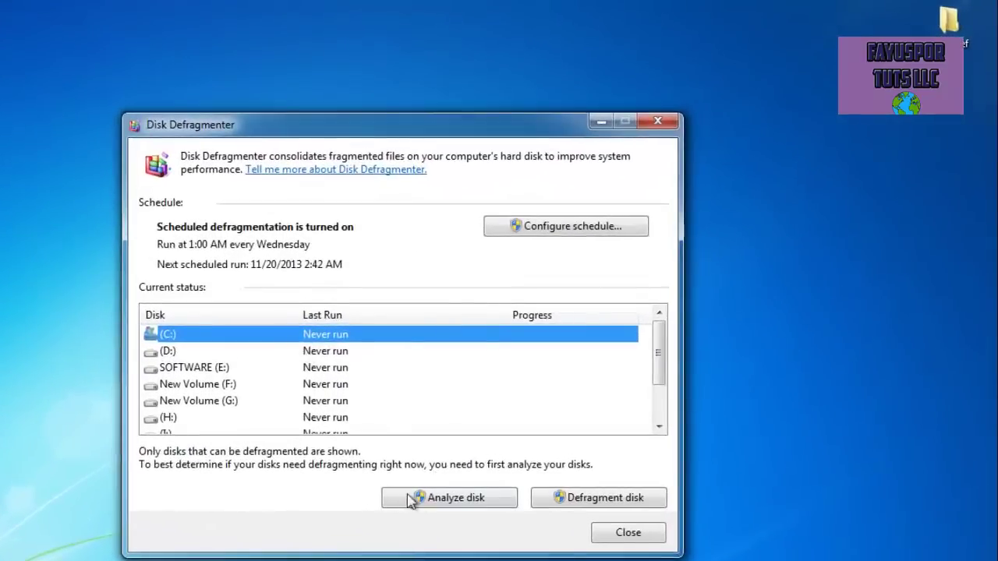
left_click(452, 506)
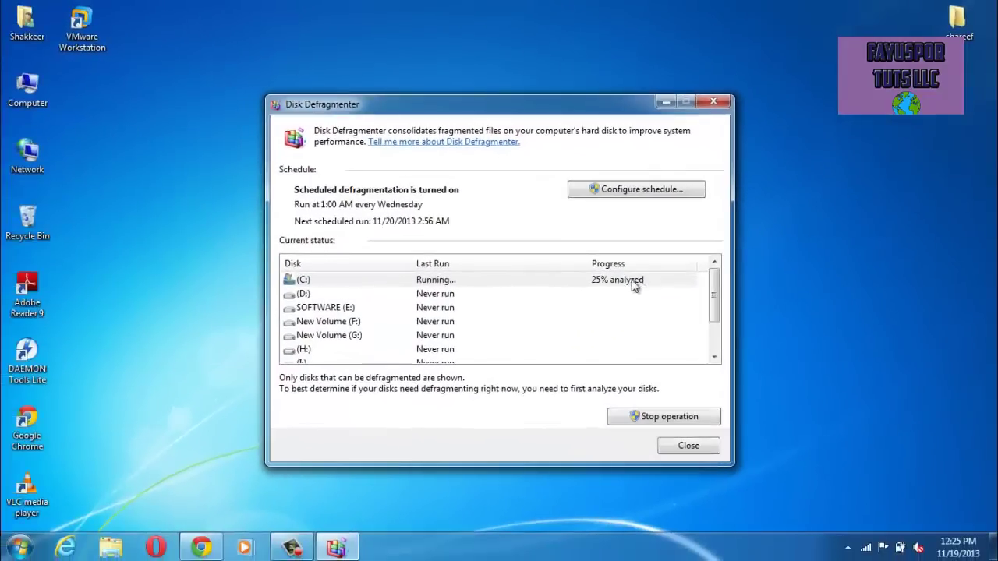
left_click(535, 342)
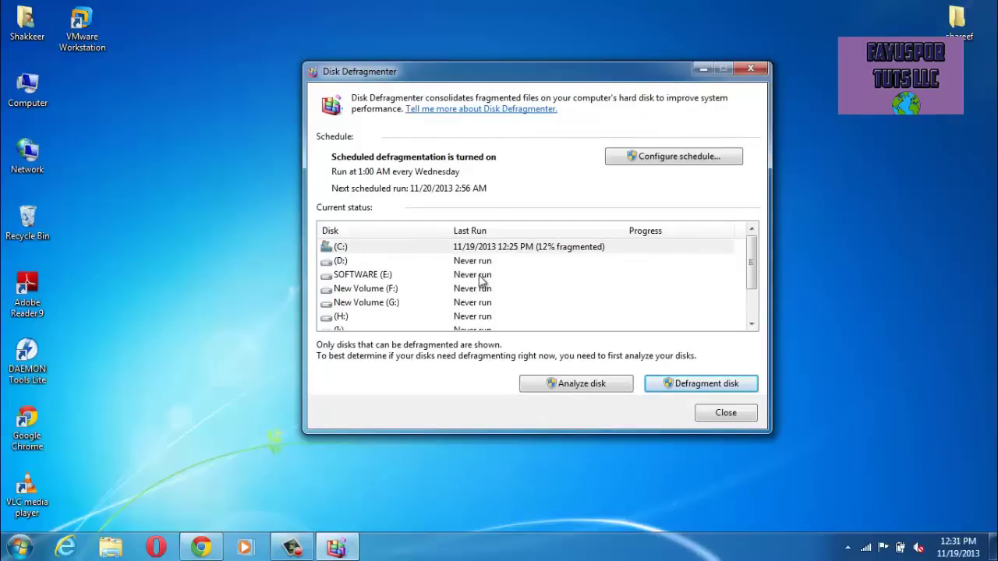
left_click(701, 71)
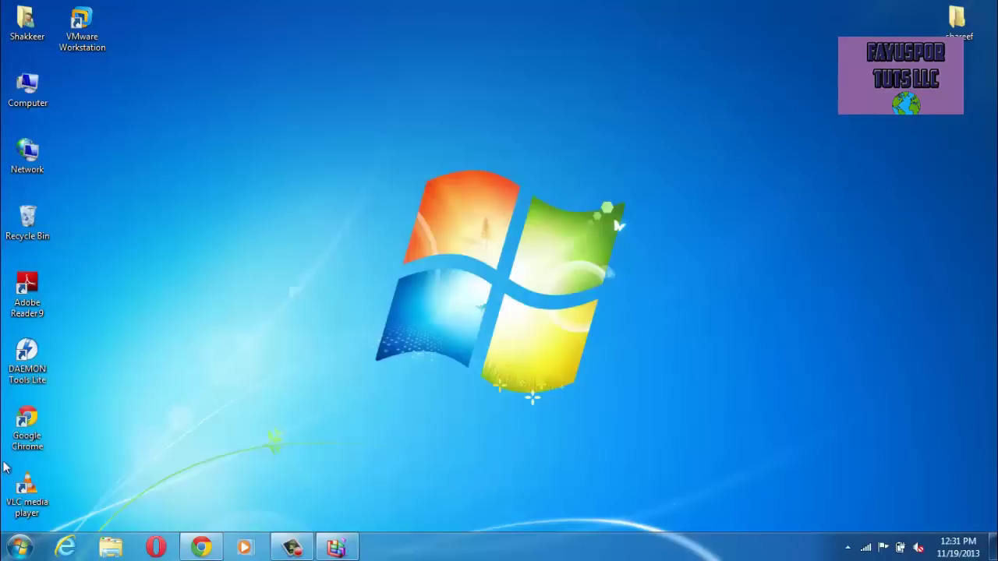
Open the Recent items folder by running the command "recent" in the Run dialog
left_click(21, 547)
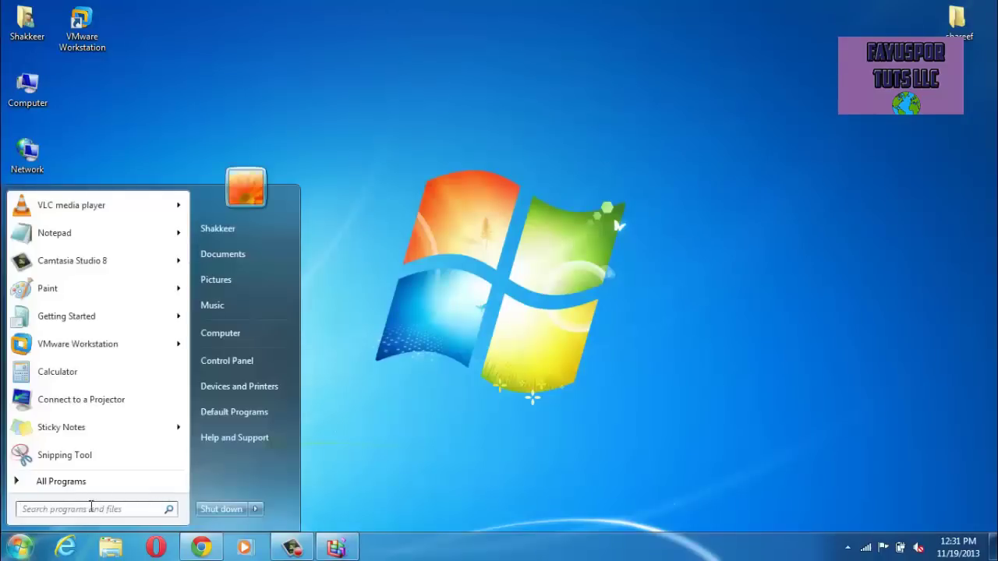
left_click(91, 507)
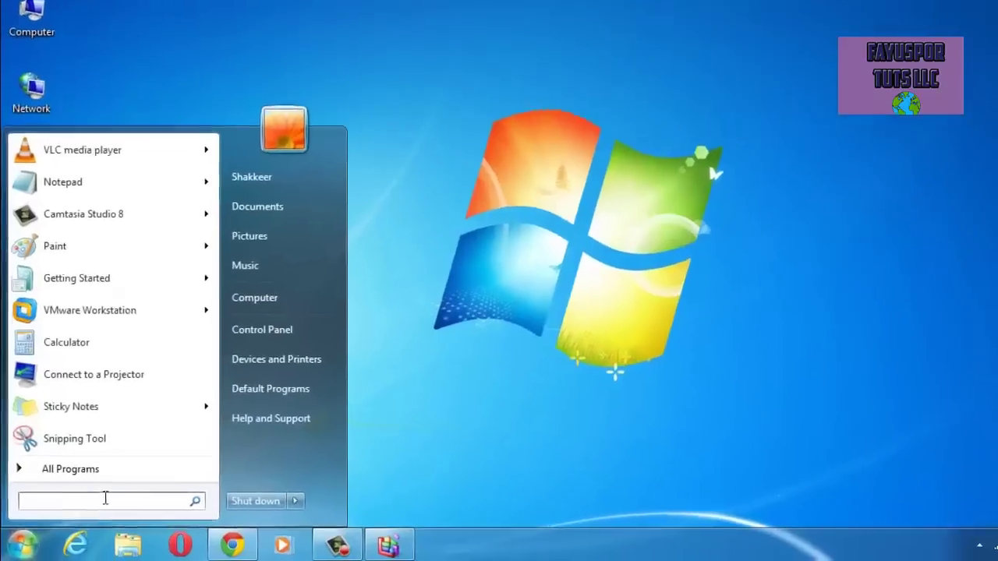
type("run")
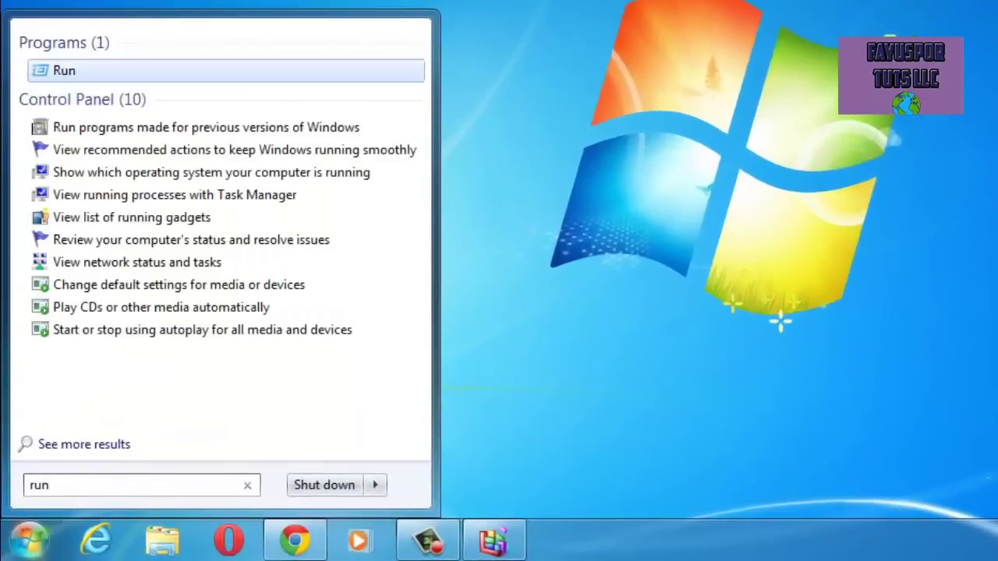
left_click(62, 72)
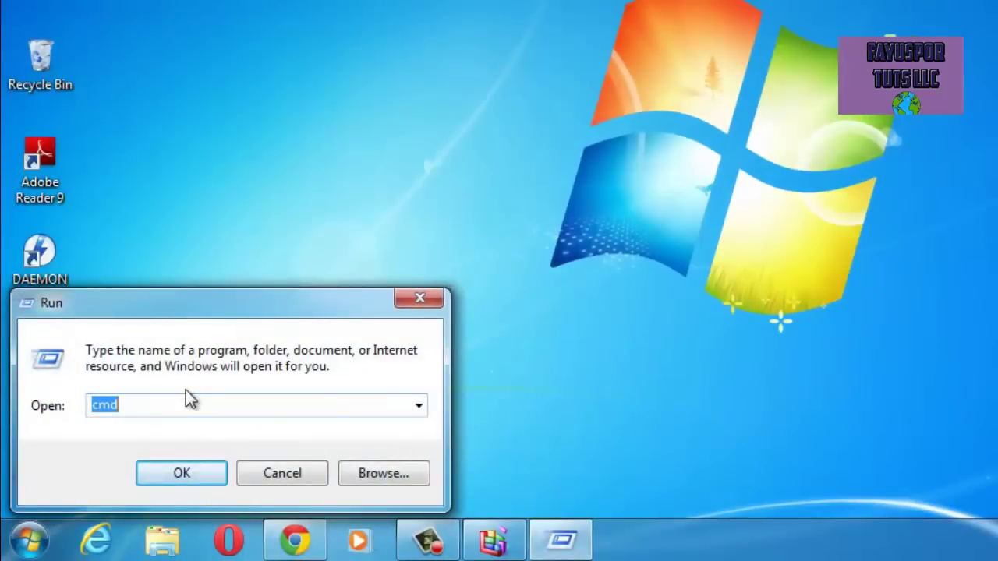
type("recent")
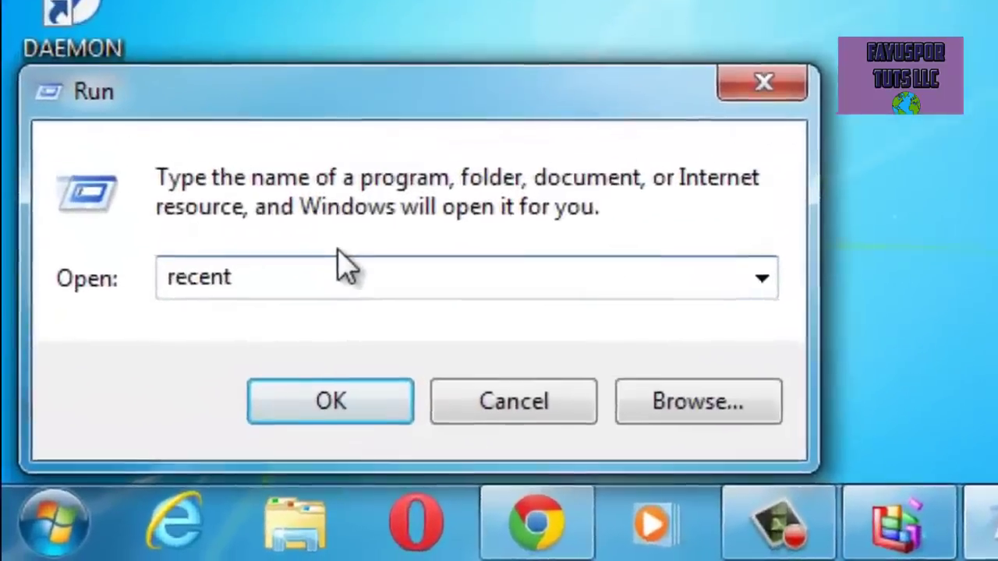
key("Return")
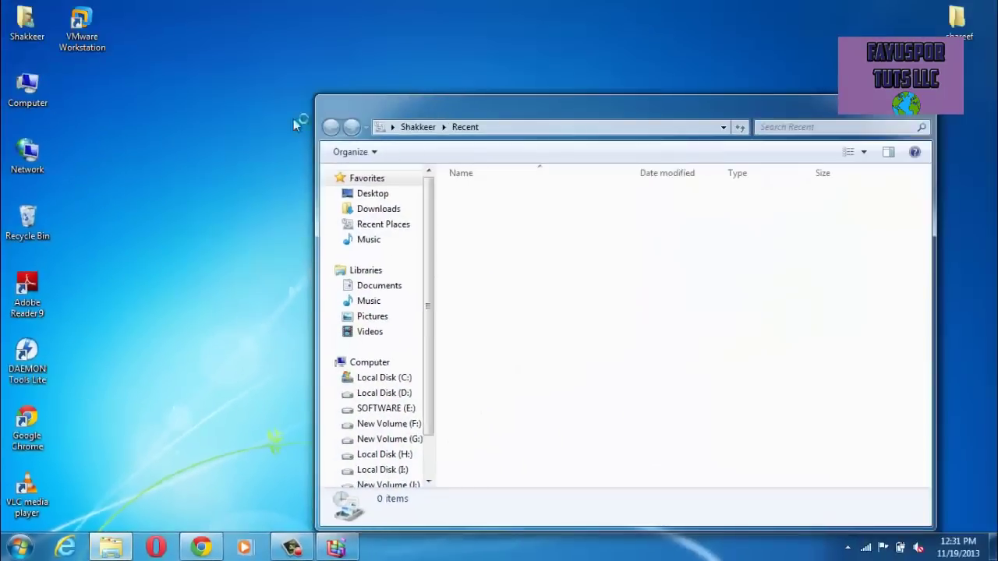
Delete all shortcuts in the Recent folder and close its window
left_click(507, 213)
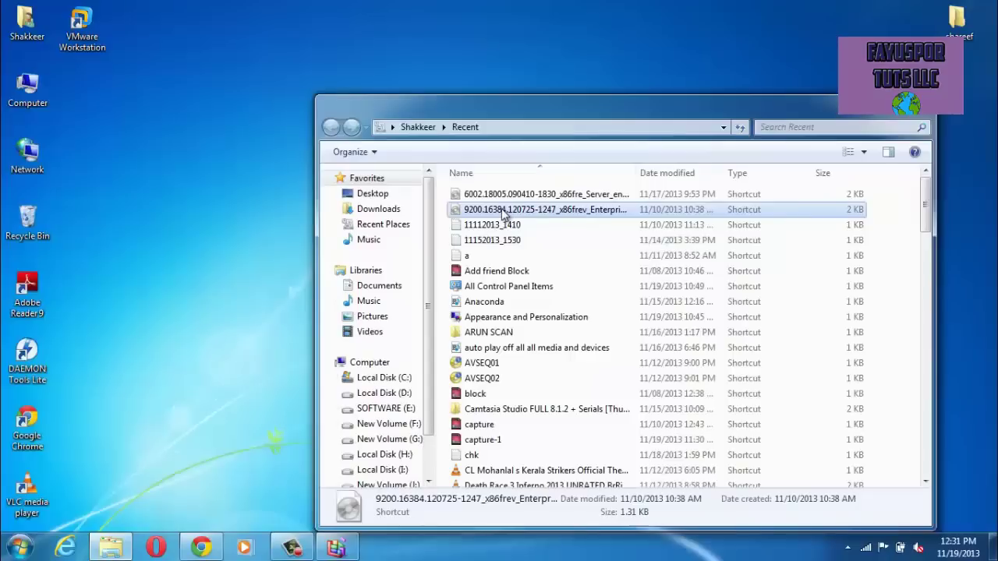
key("ctrl+a")
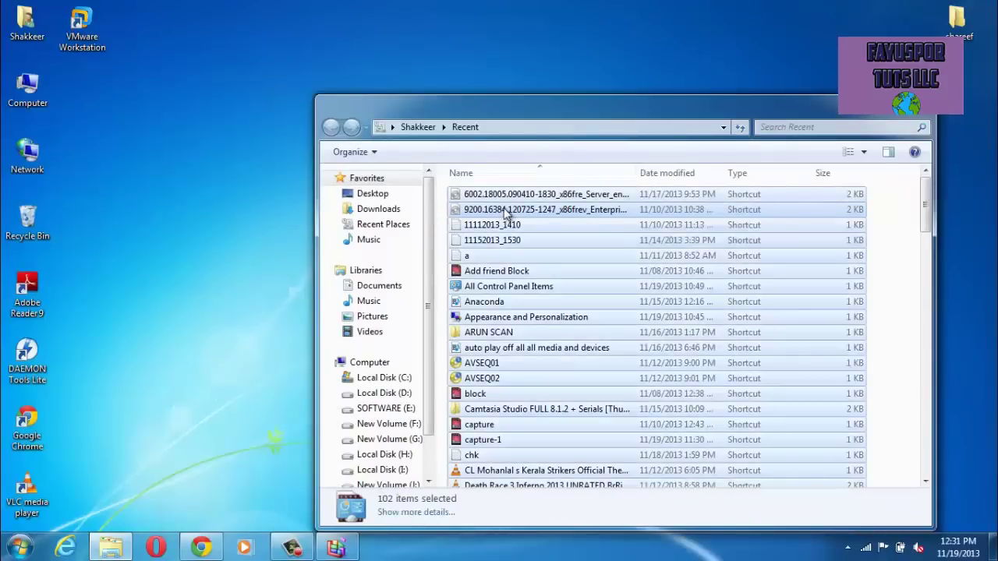
left_click_drag(503, 215, 503, 214)
key("Delete")
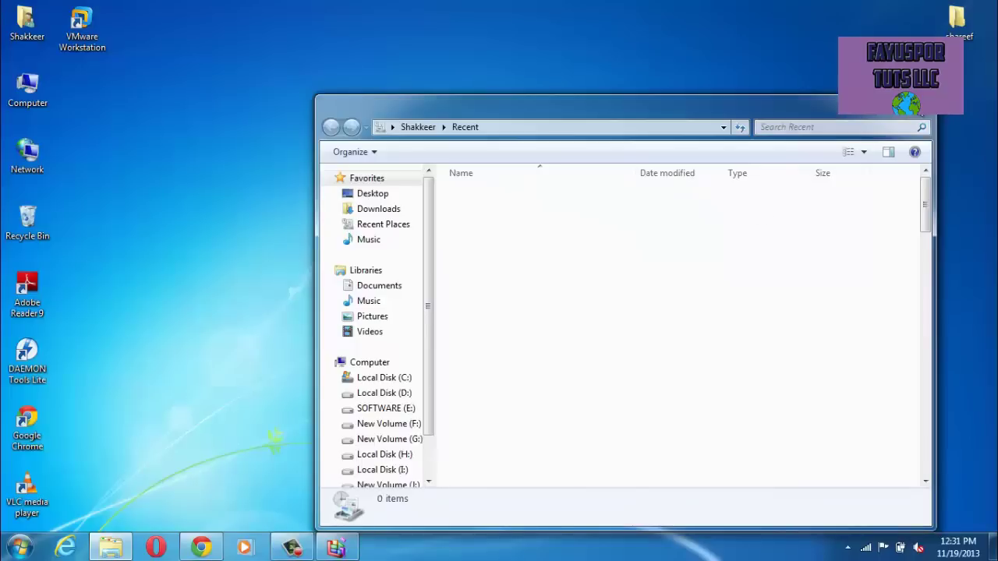
left_click(920, 104)
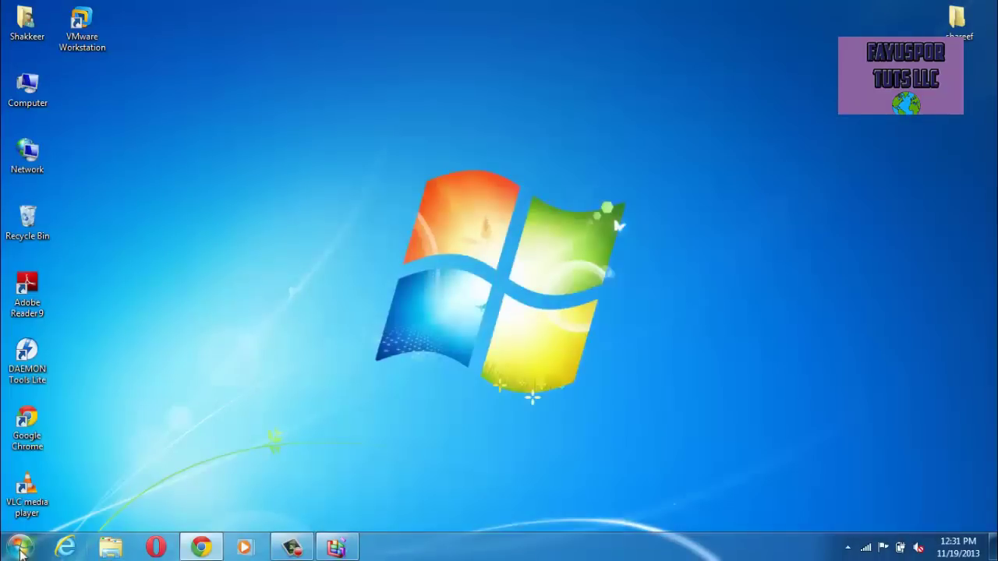
Open the Windows Temp folder with the Run command "temp", granting permanent access to the folder
left_click(21, 548)
left_click(35, 509)
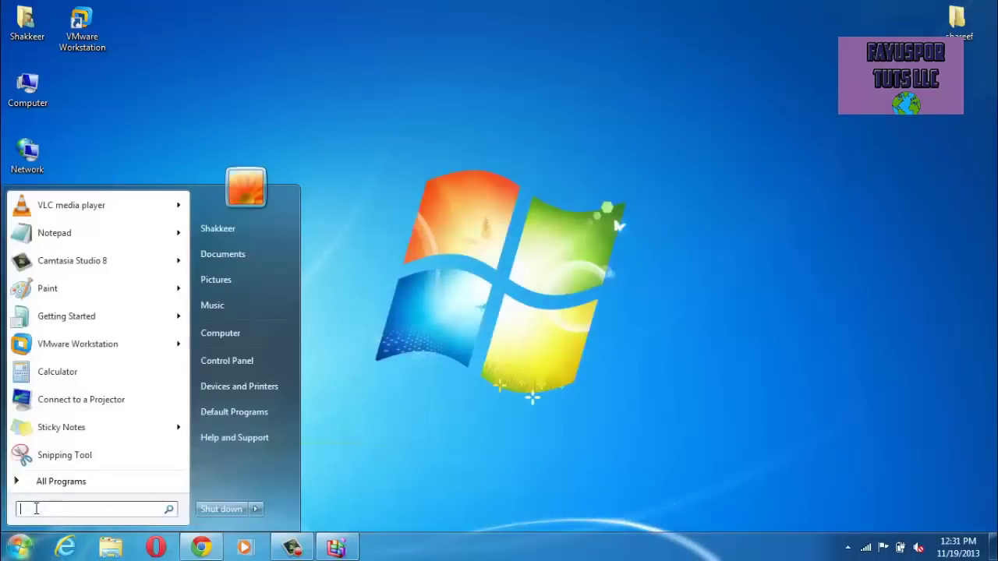
type("run")
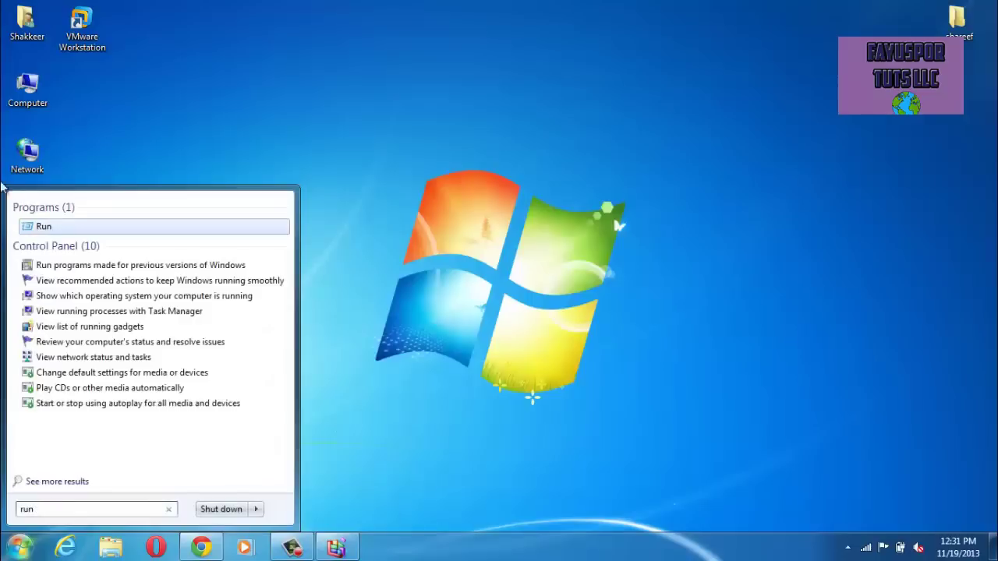
left_click(42, 228)
type("temp")
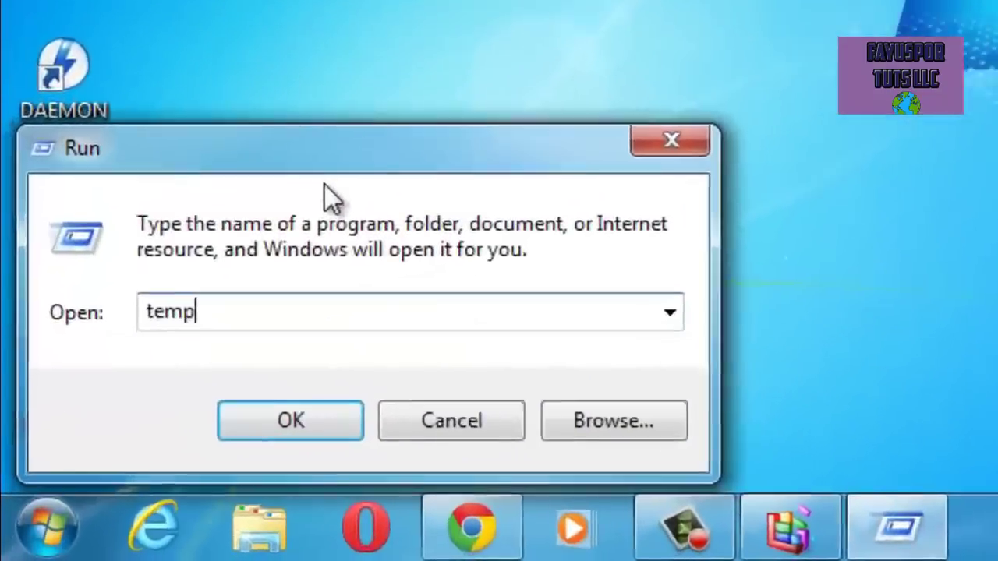
key("Return")
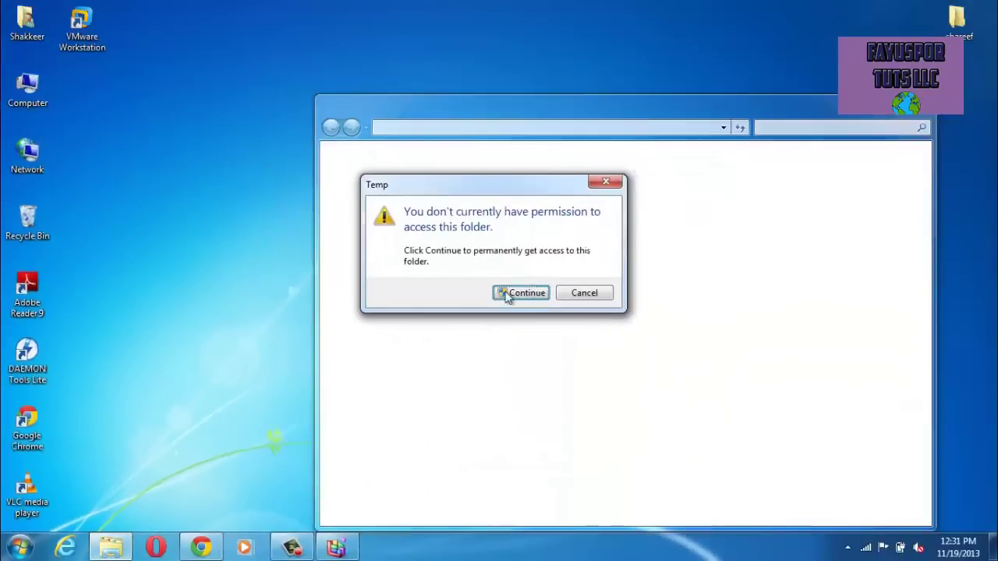
left_click(652, 226)
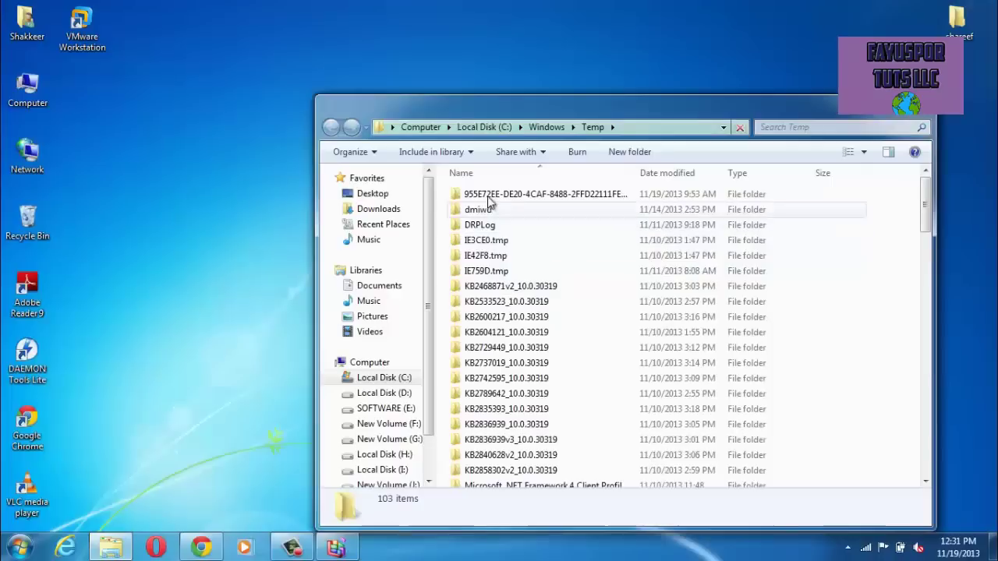
Delete everything in the Windows Temp folder, granting administrator permission and skipping the folder in use, and close the window
left_click(499, 301)
key("ctrl+a")
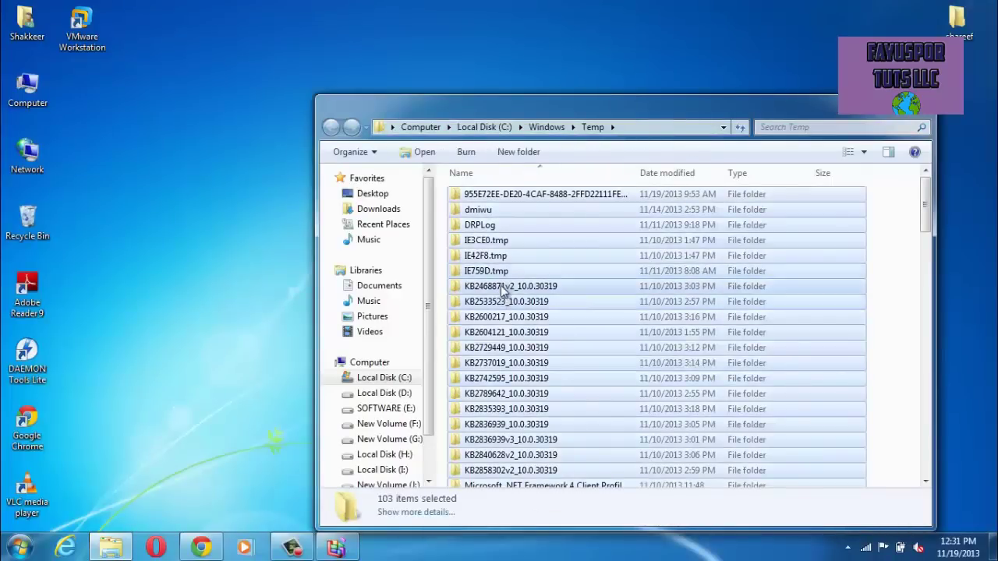
right_click(502, 287)
left_click(535, 241)
left_click(566, 284)
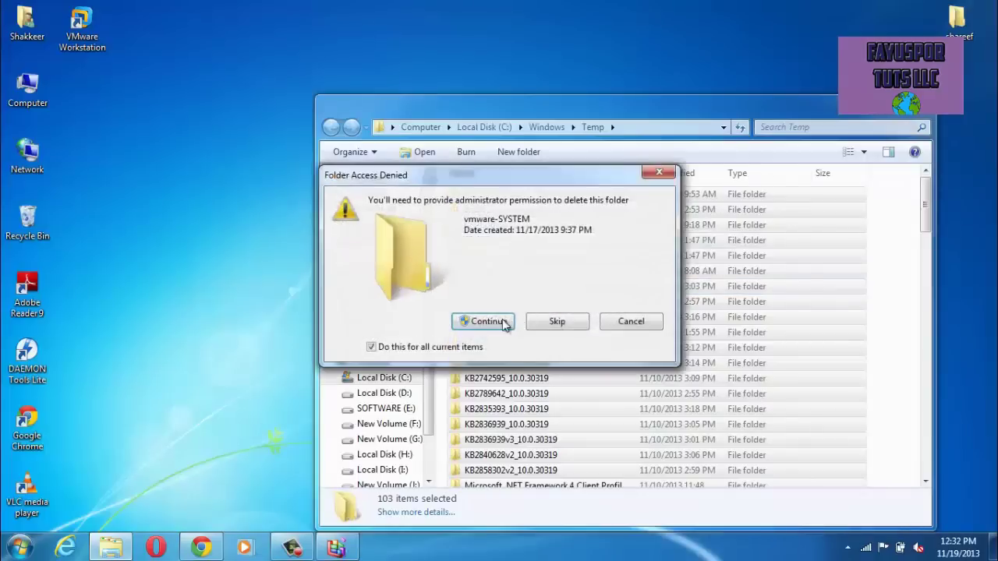
left_click(490, 322)
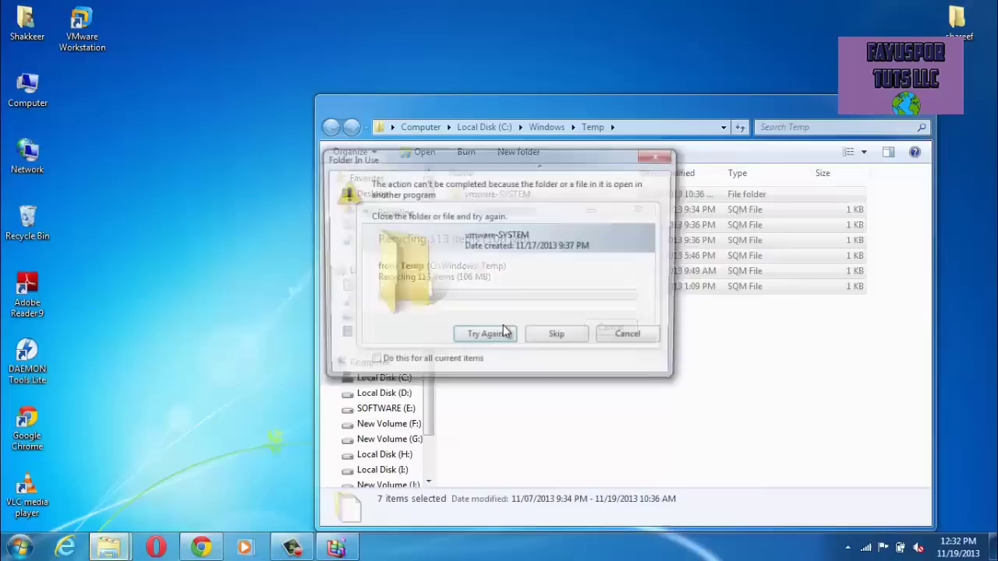
left_click(558, 340)
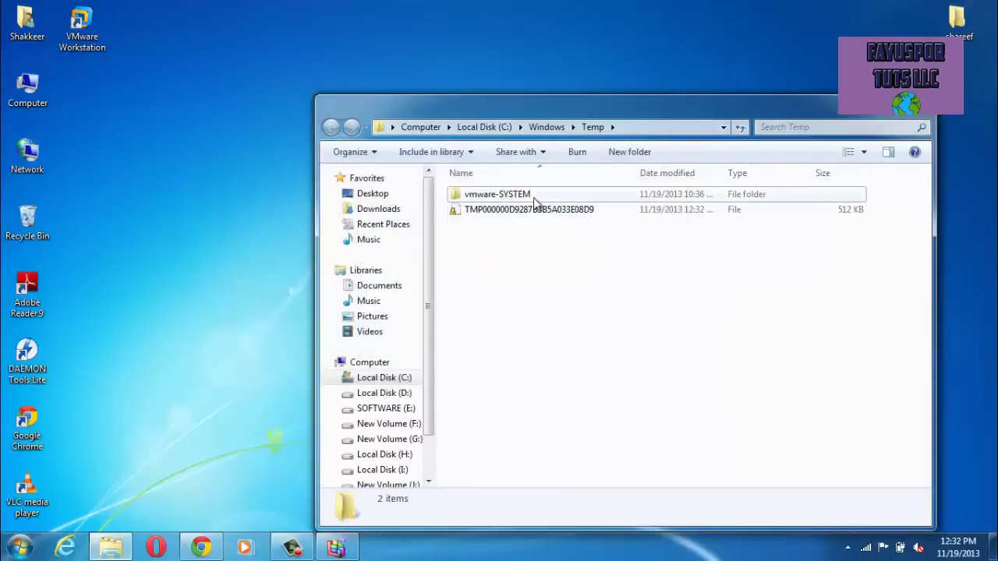
key("alt+F4")
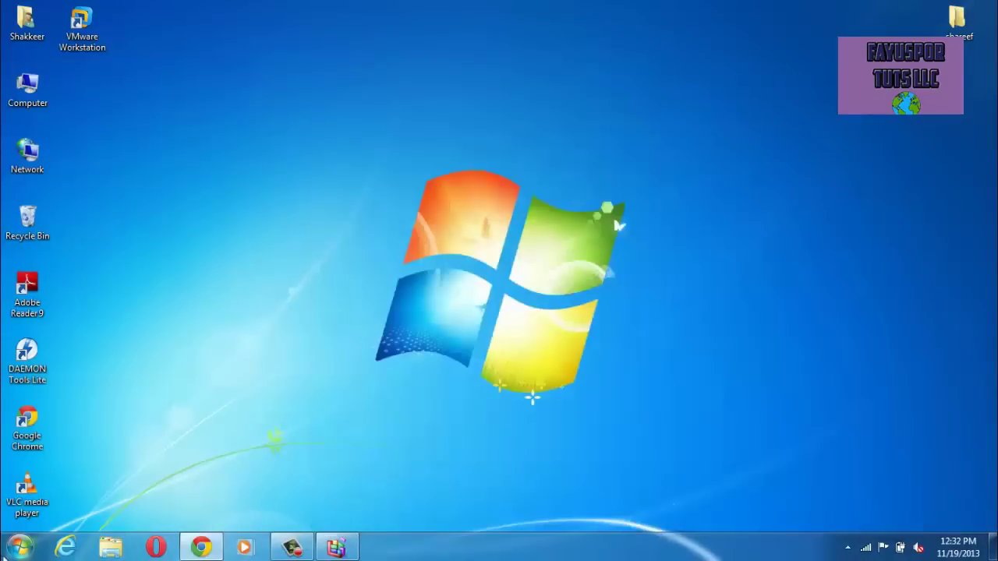
Open the user's local Temp folder by running the command "%temp%" in the Run dialog
left_click(19, 547)
left_click(51, 511)
type("run")
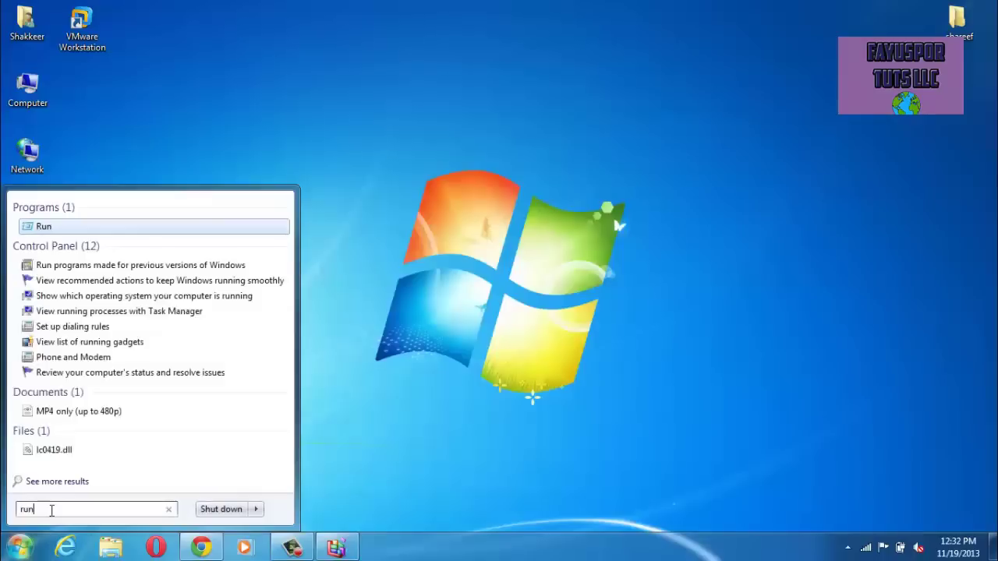
left_click(39, 227)
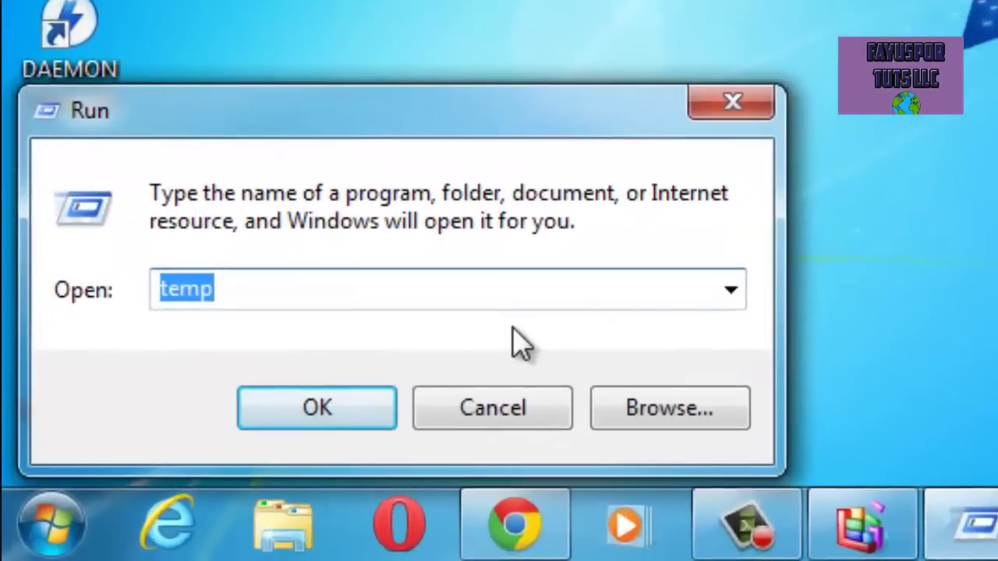
type("%t")
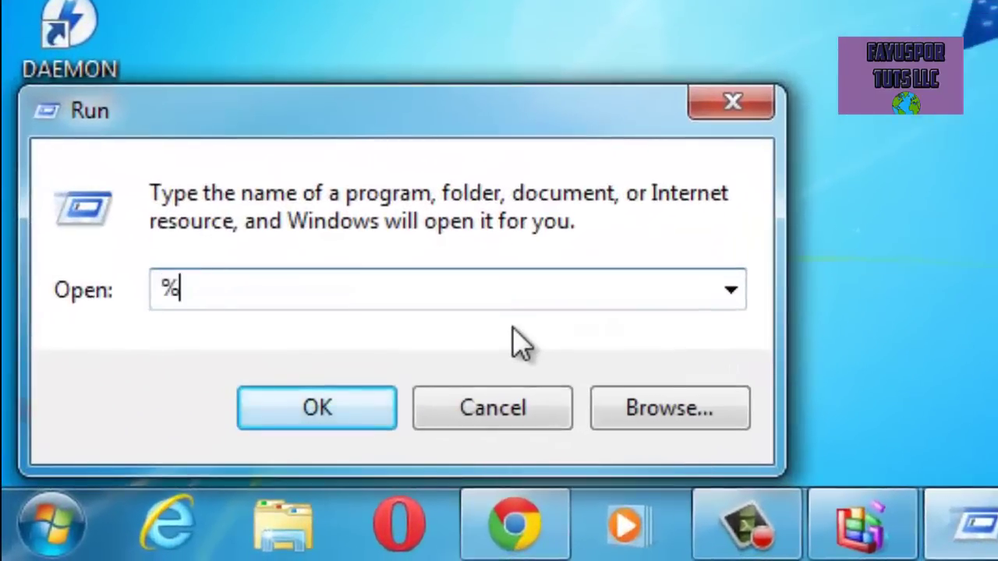
type("emp")
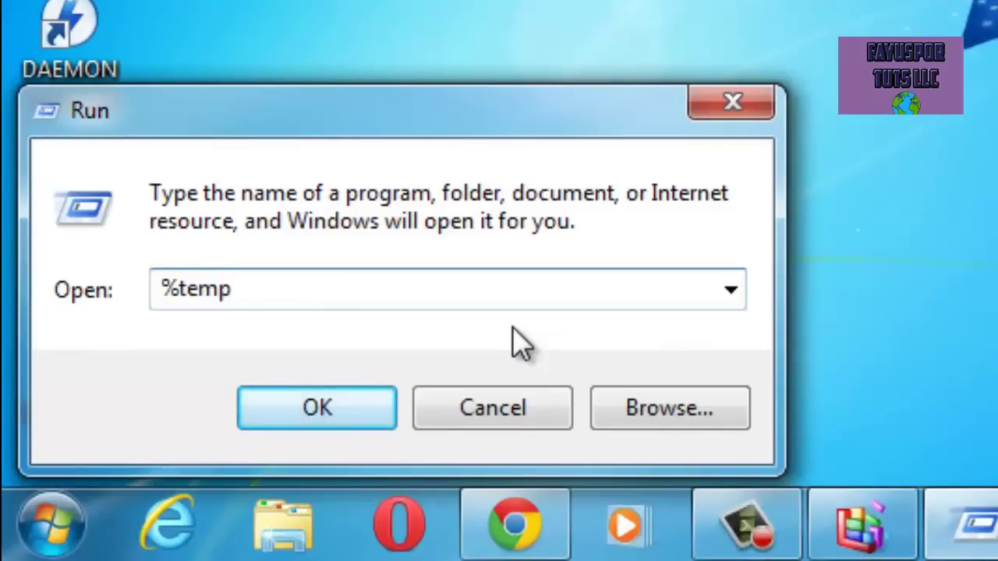
type("%")
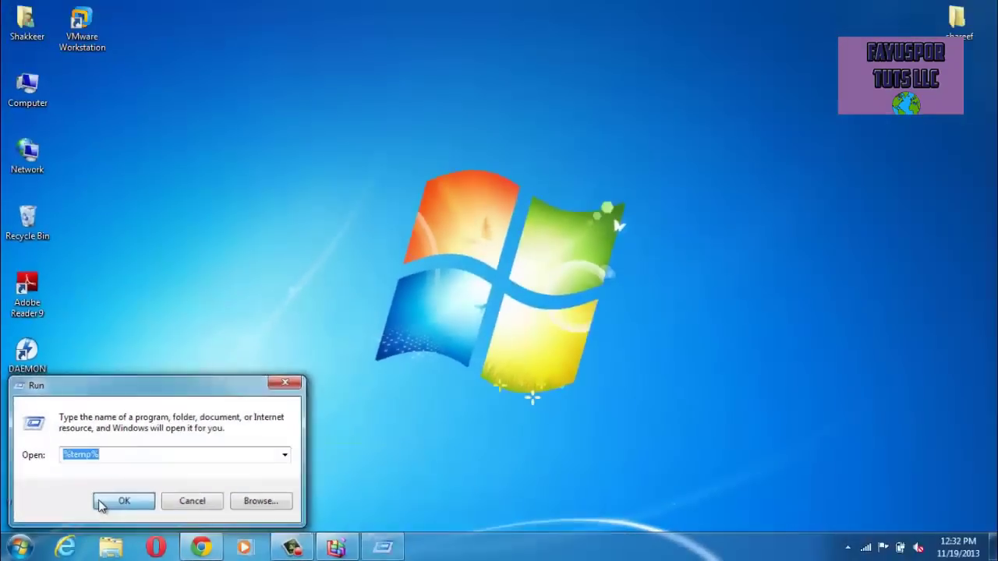
left_click(164, 468)
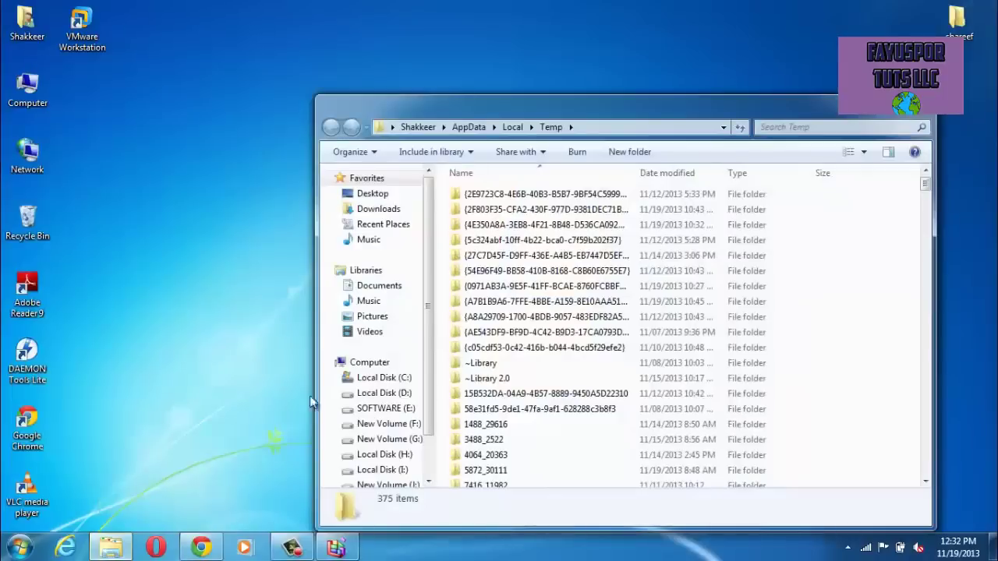
Delete all items in the user's local Temp folder, skipping those in use, and close the folder window
left_click(523, 286)
key("ctrl+a")
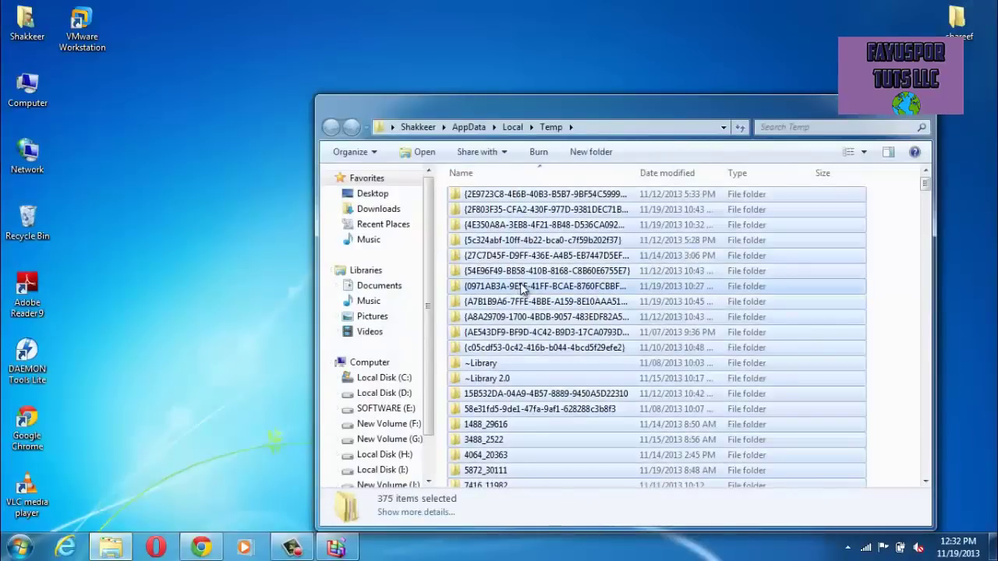
right_click(522, 287)
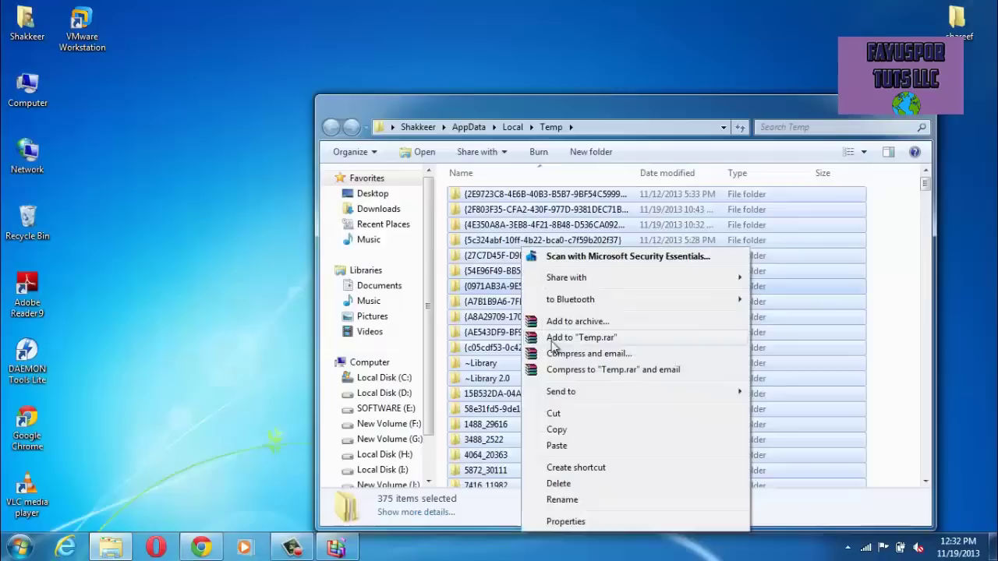
left_click(558, 484)
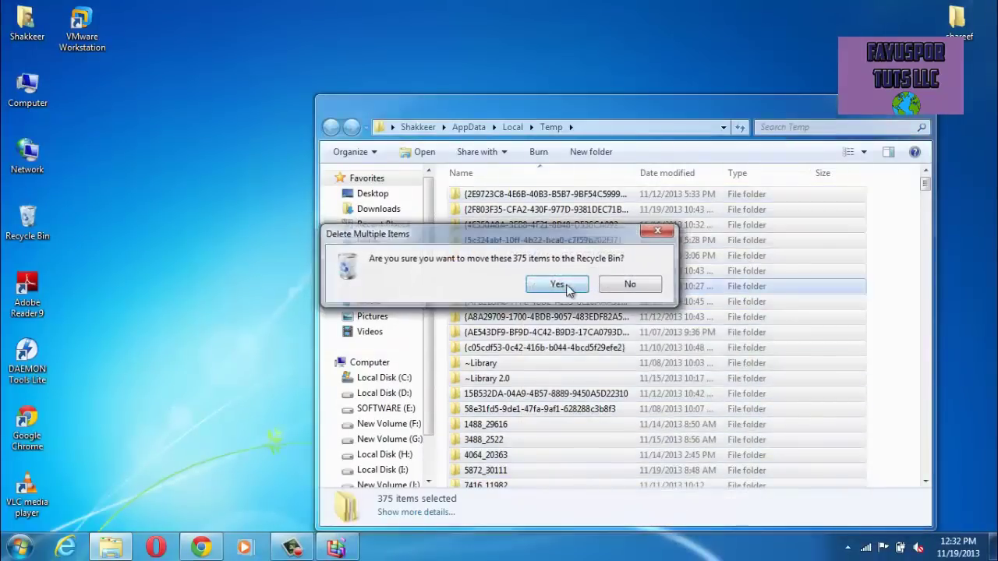
left_click(567, 289)
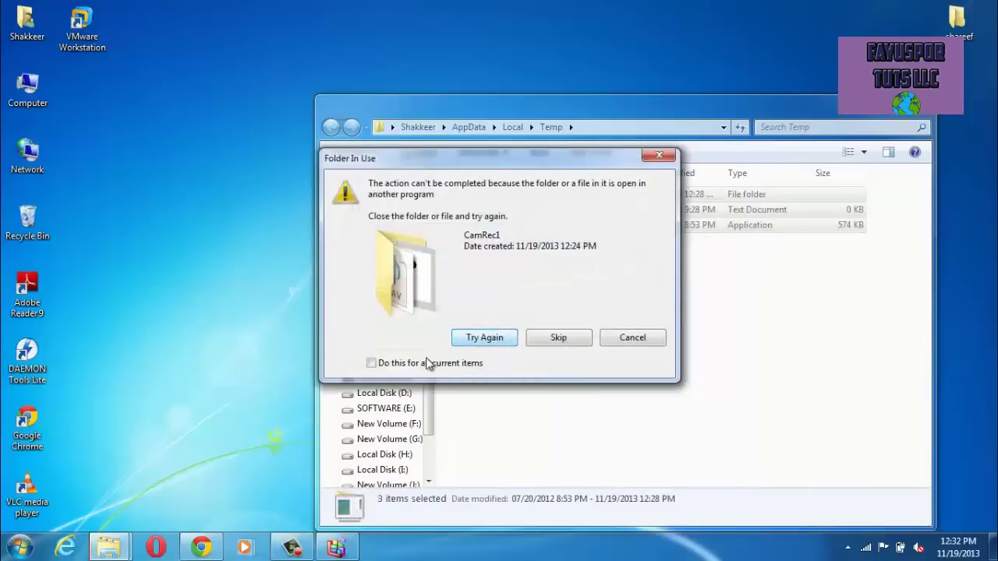
left_click(499, 339)
left_click(555, 339)
left_click(448, 360)
left_click(554, 336)
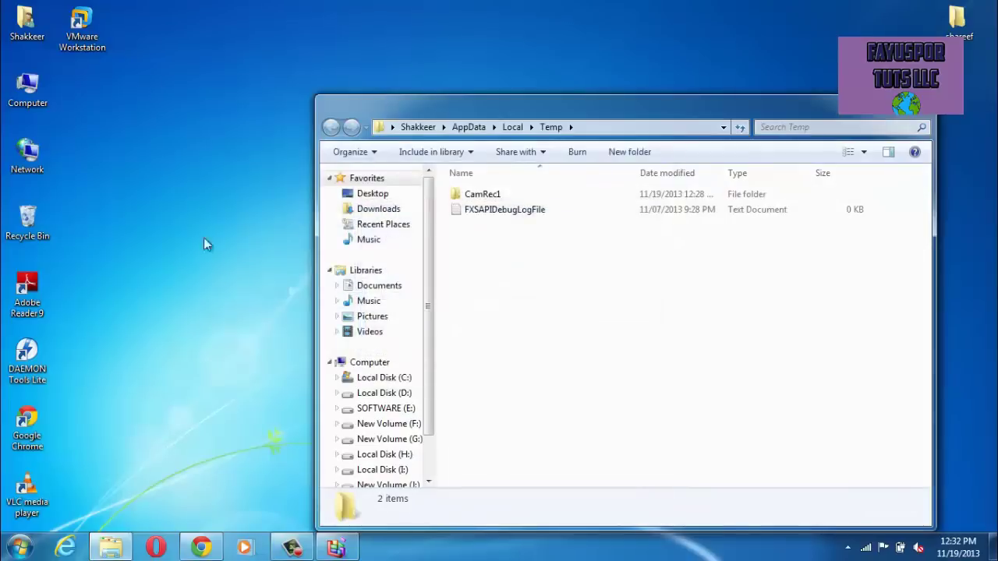
left_click(920, 104)
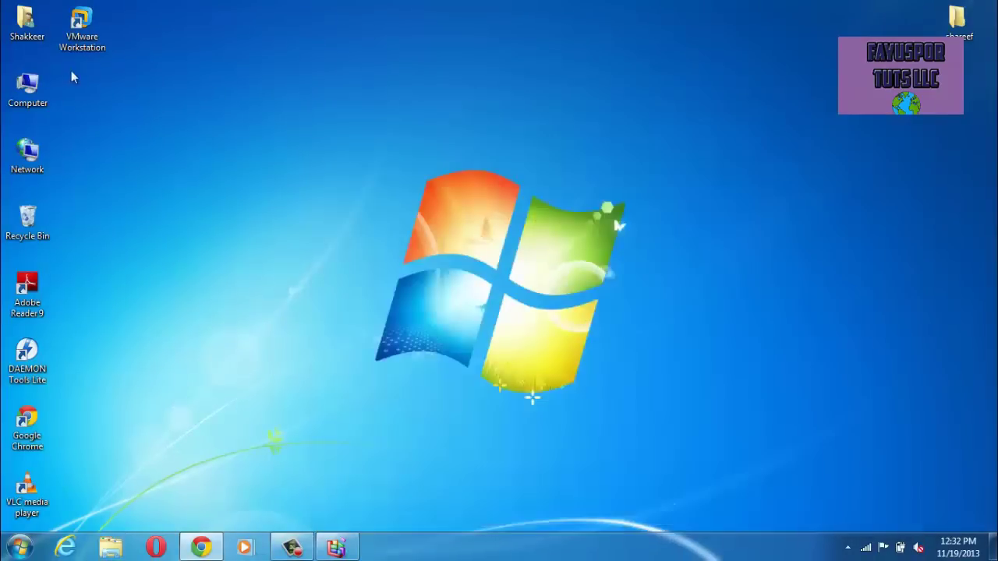
Open the Virtual Memory settings through the computer's system properties and advanced performance options
right_click(21, 80)
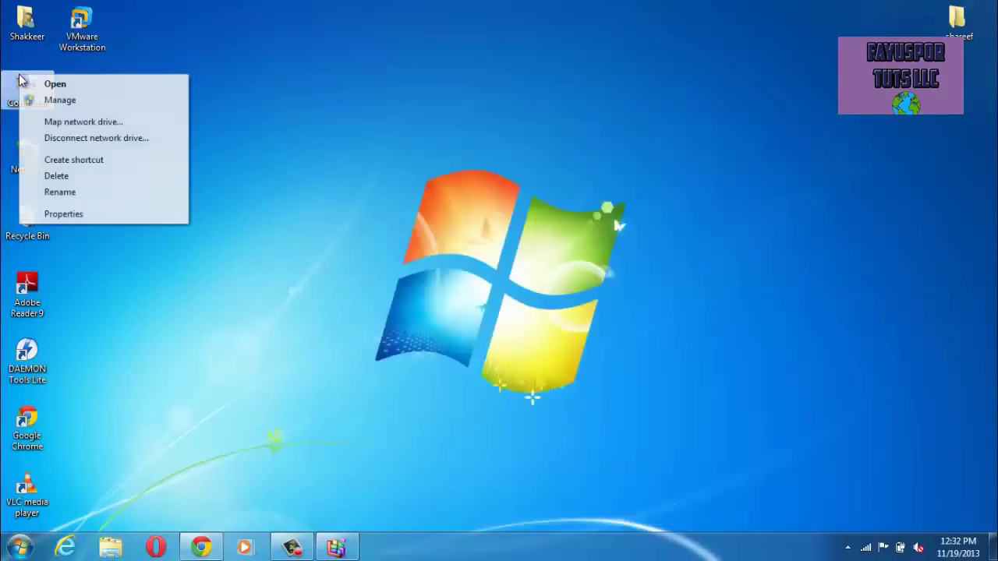
left_click(52, 214)
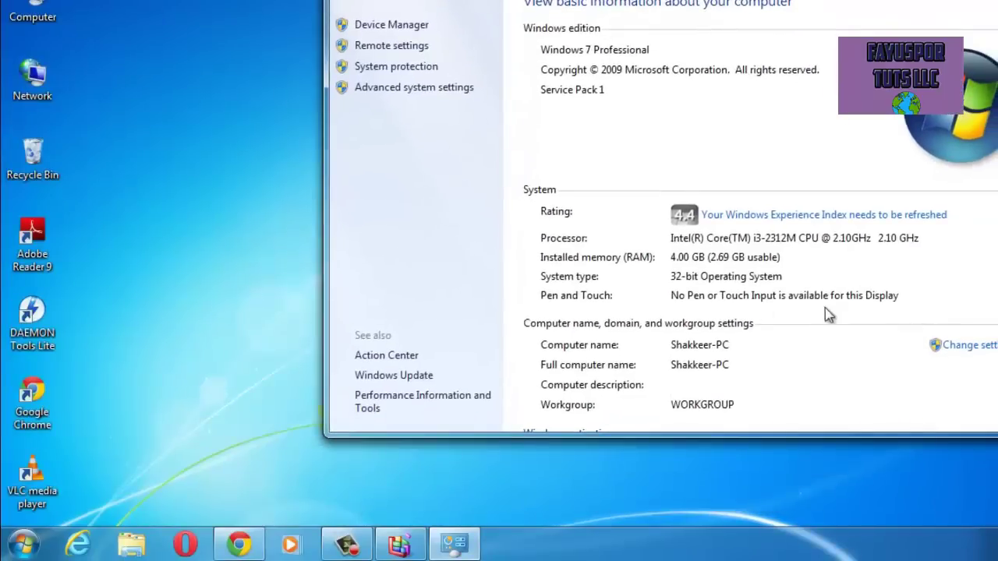
left_click(981, 346)
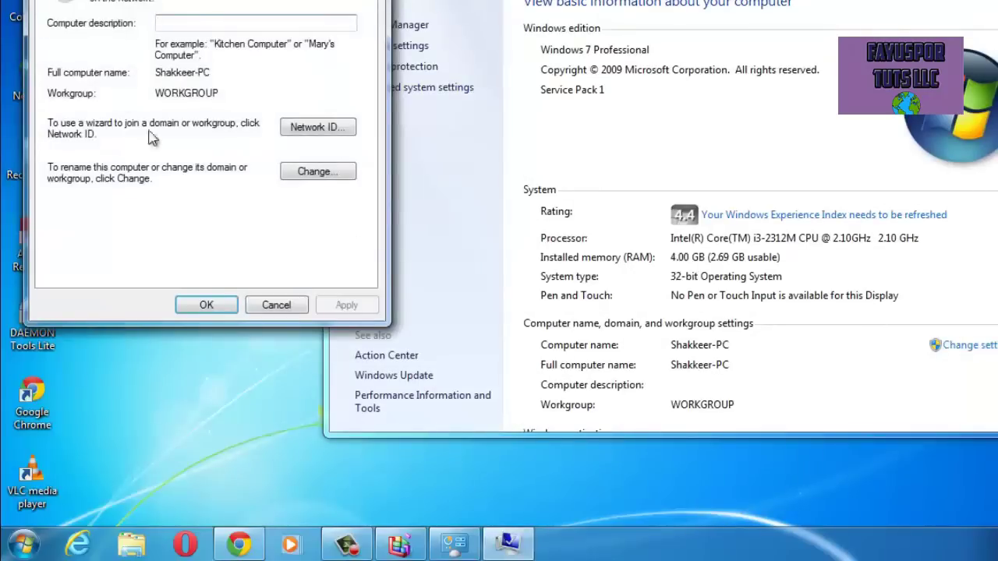
key("ctrl+Tab")
key("ctrl+Tab")
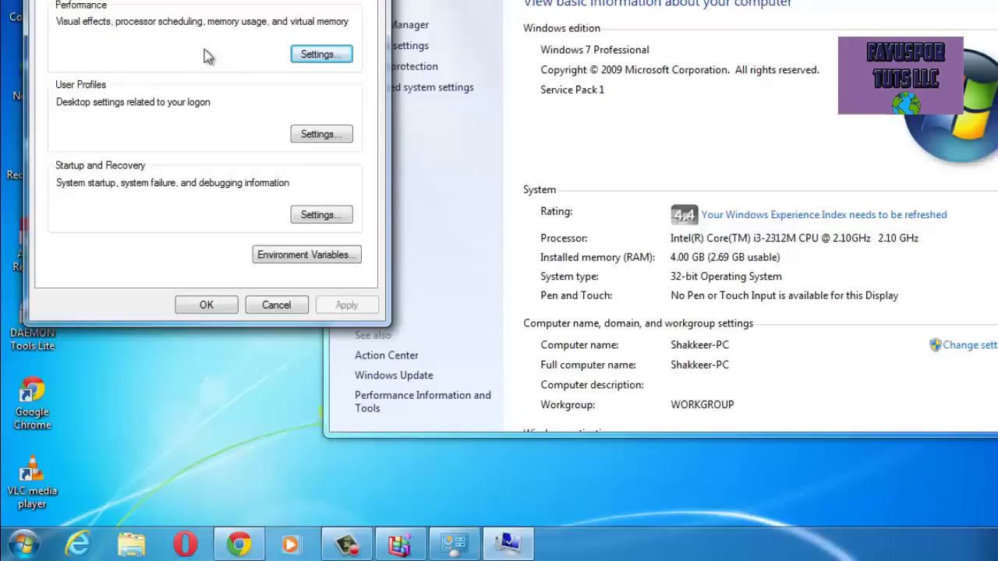
left_click(330, 55)
left_click(157, 23)
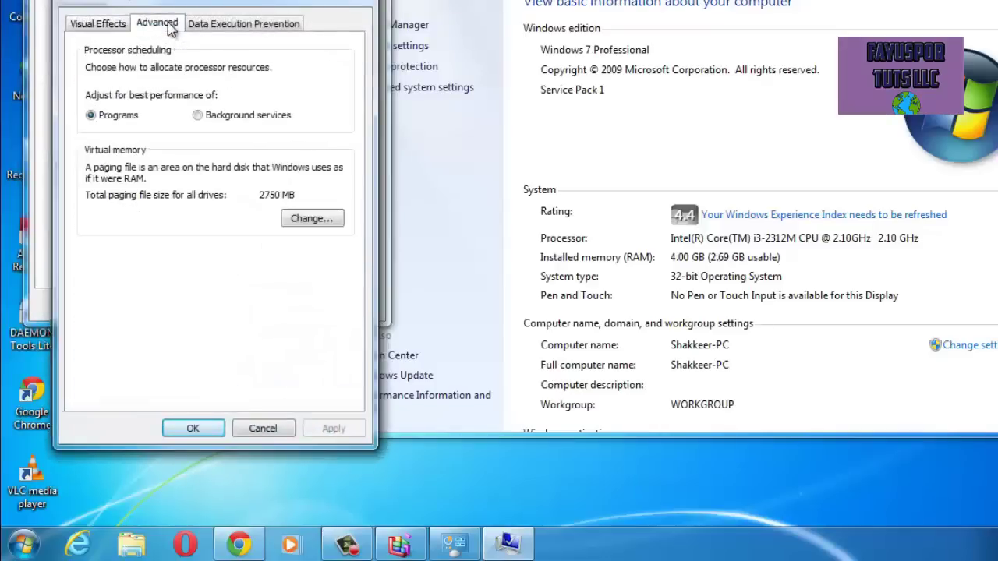
left_click(312, 219)
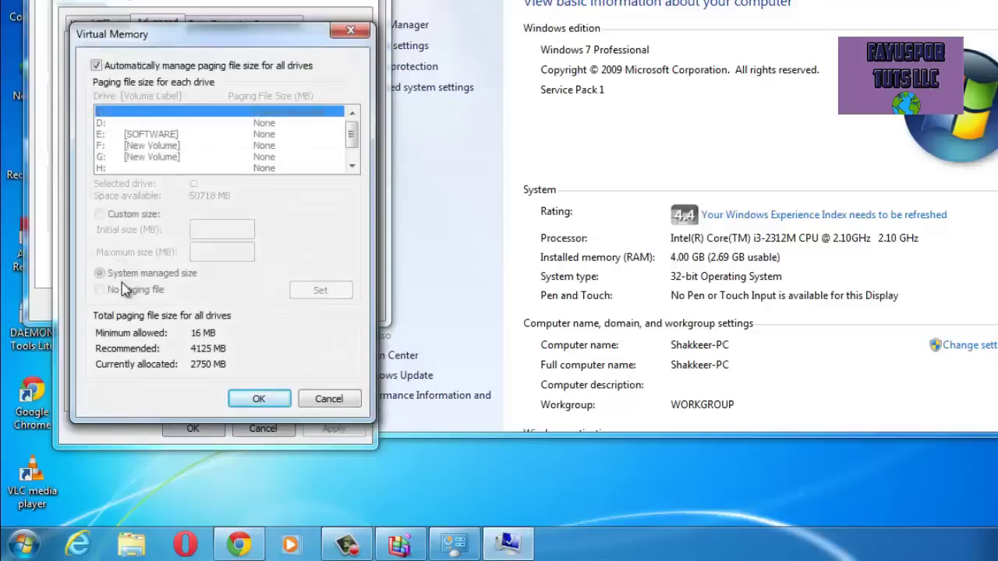
Try a custom paging file size for drive C: with automatic management off, and restore automatic management for all drives
left_click(96, 66)
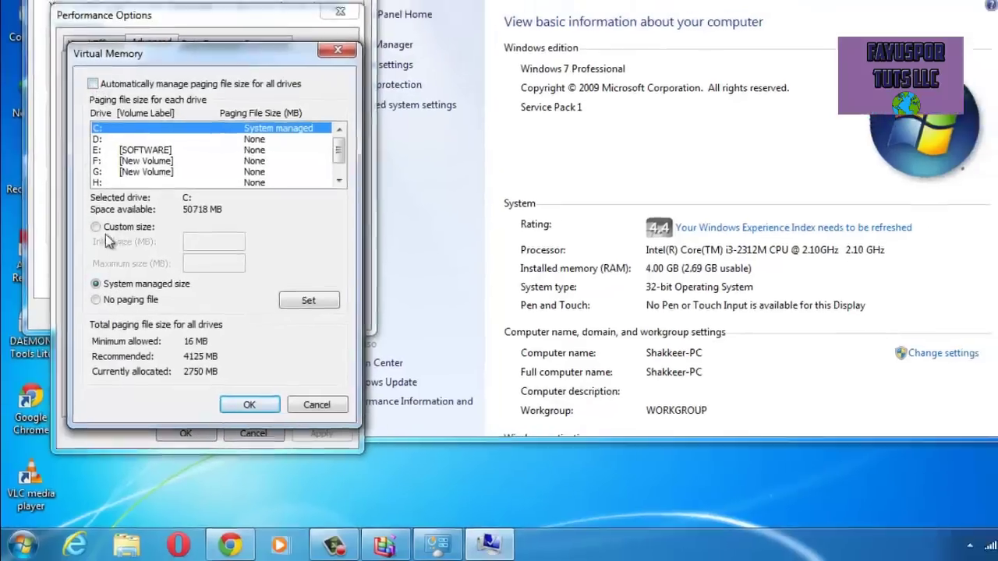
left_click(133, 213)
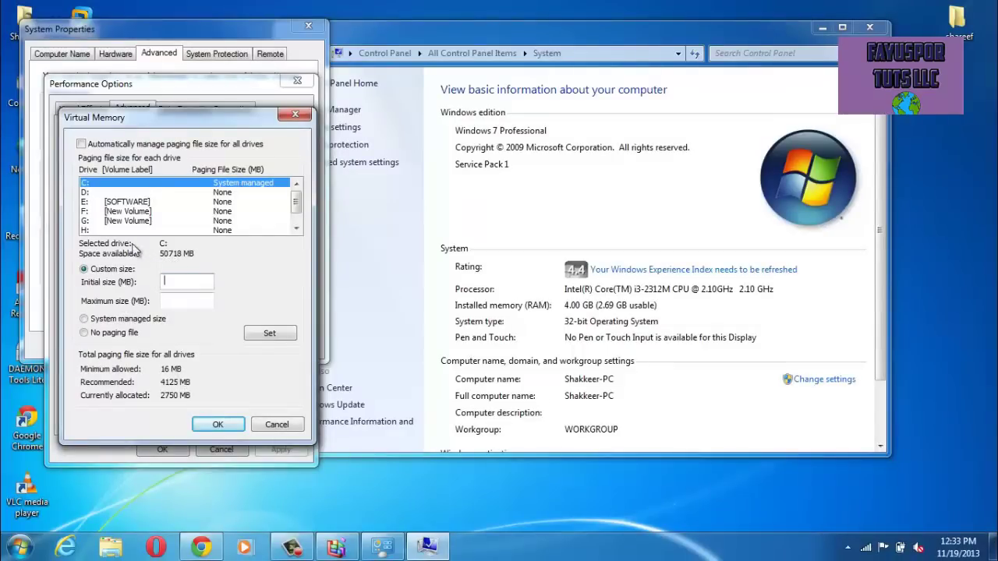
left_click(82, 144)
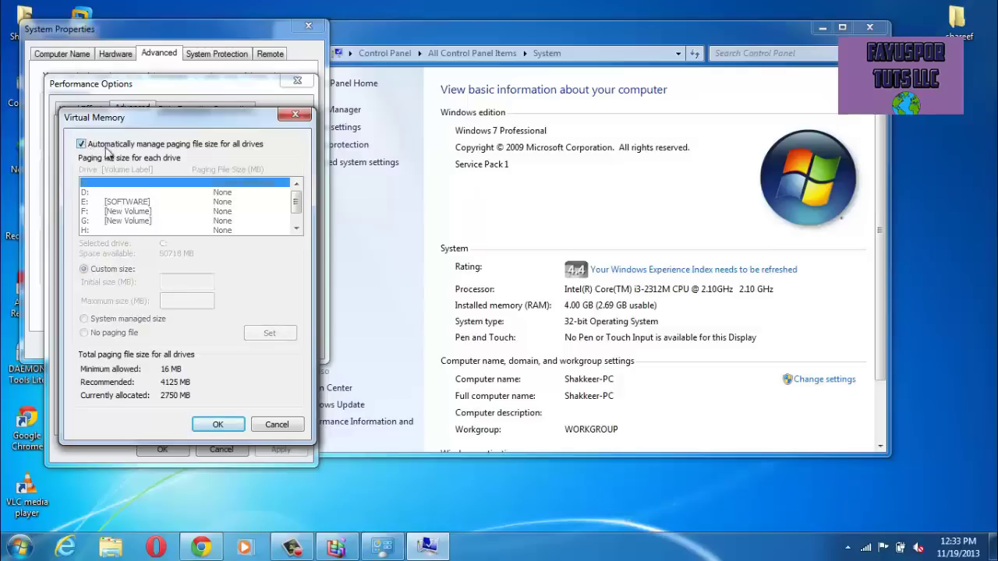
Accept the Virtual Memory settings and restart notice, and close Performance Options and System Properties with their settings confirmed
left_click(219, 421)
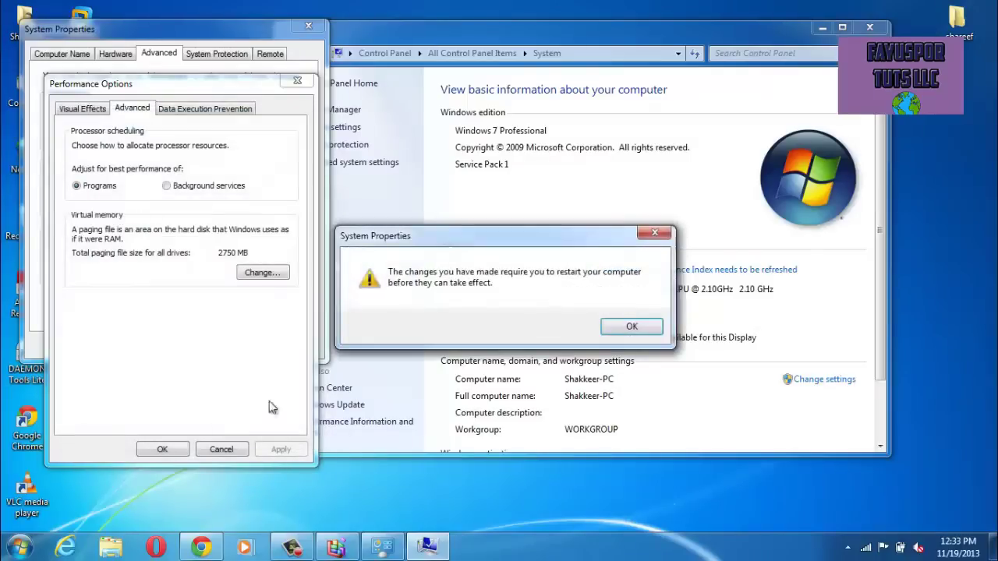
left_click(630, 327)
left_click(165, 450)
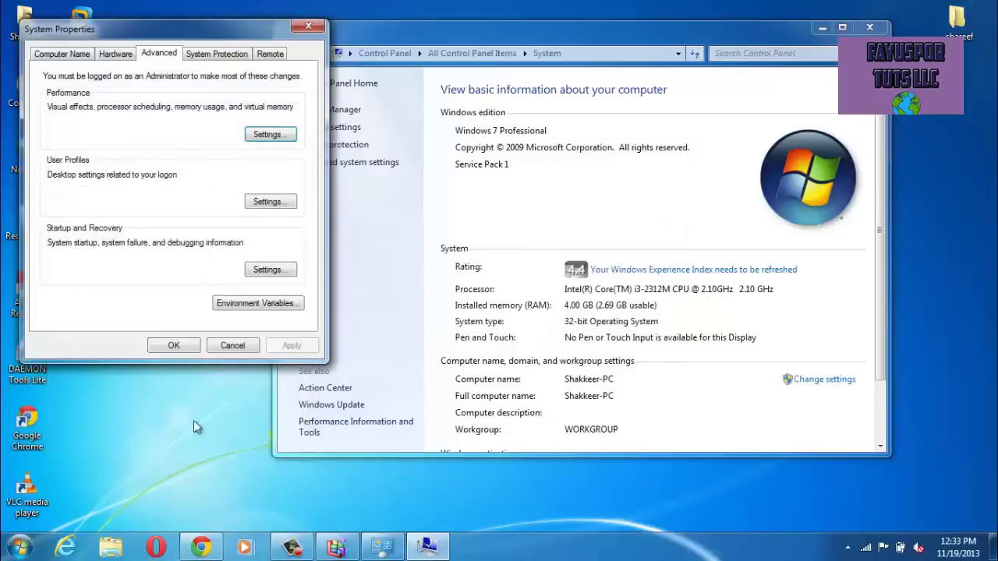
left_click(173, 347)
left_click(579, 289)
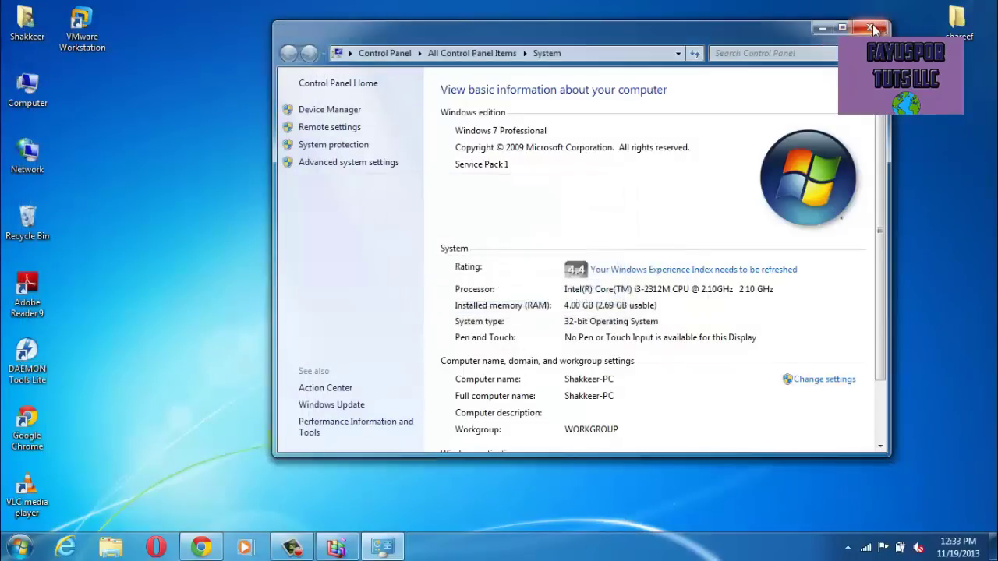